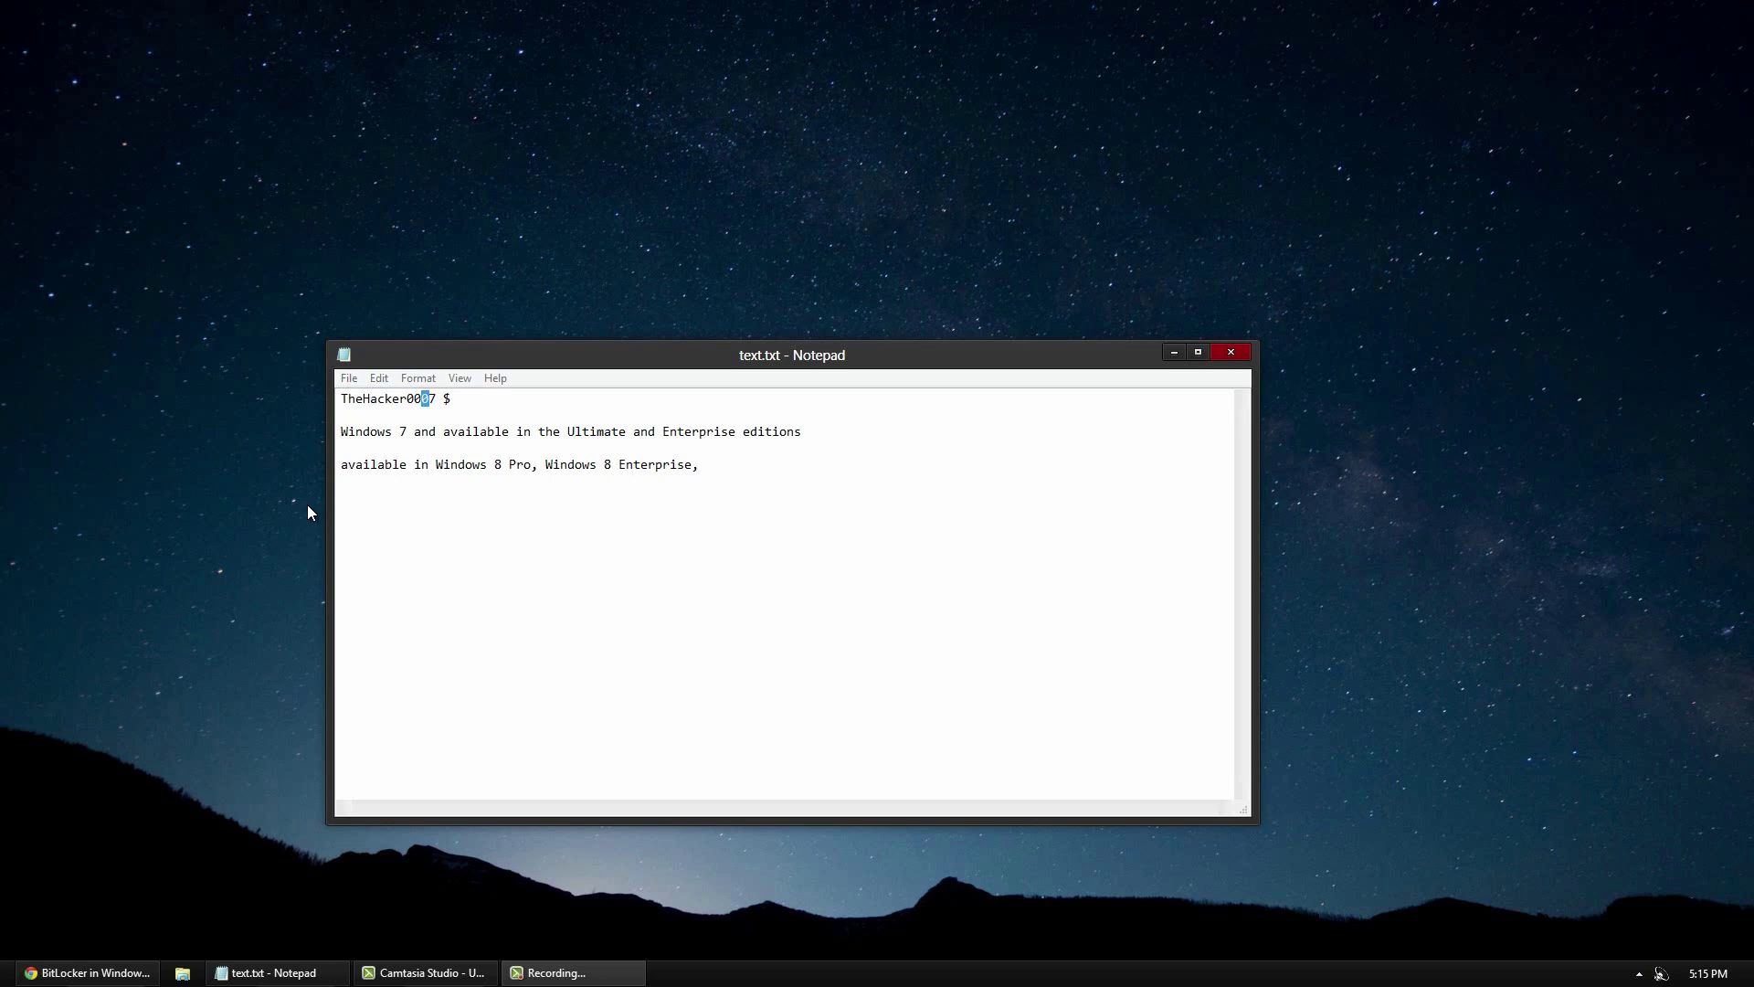
- Open the System page from File Explorer's Computer view to show Windows 8 Pro, moving it beside the notes
click(192, 977)
click(461, 595)
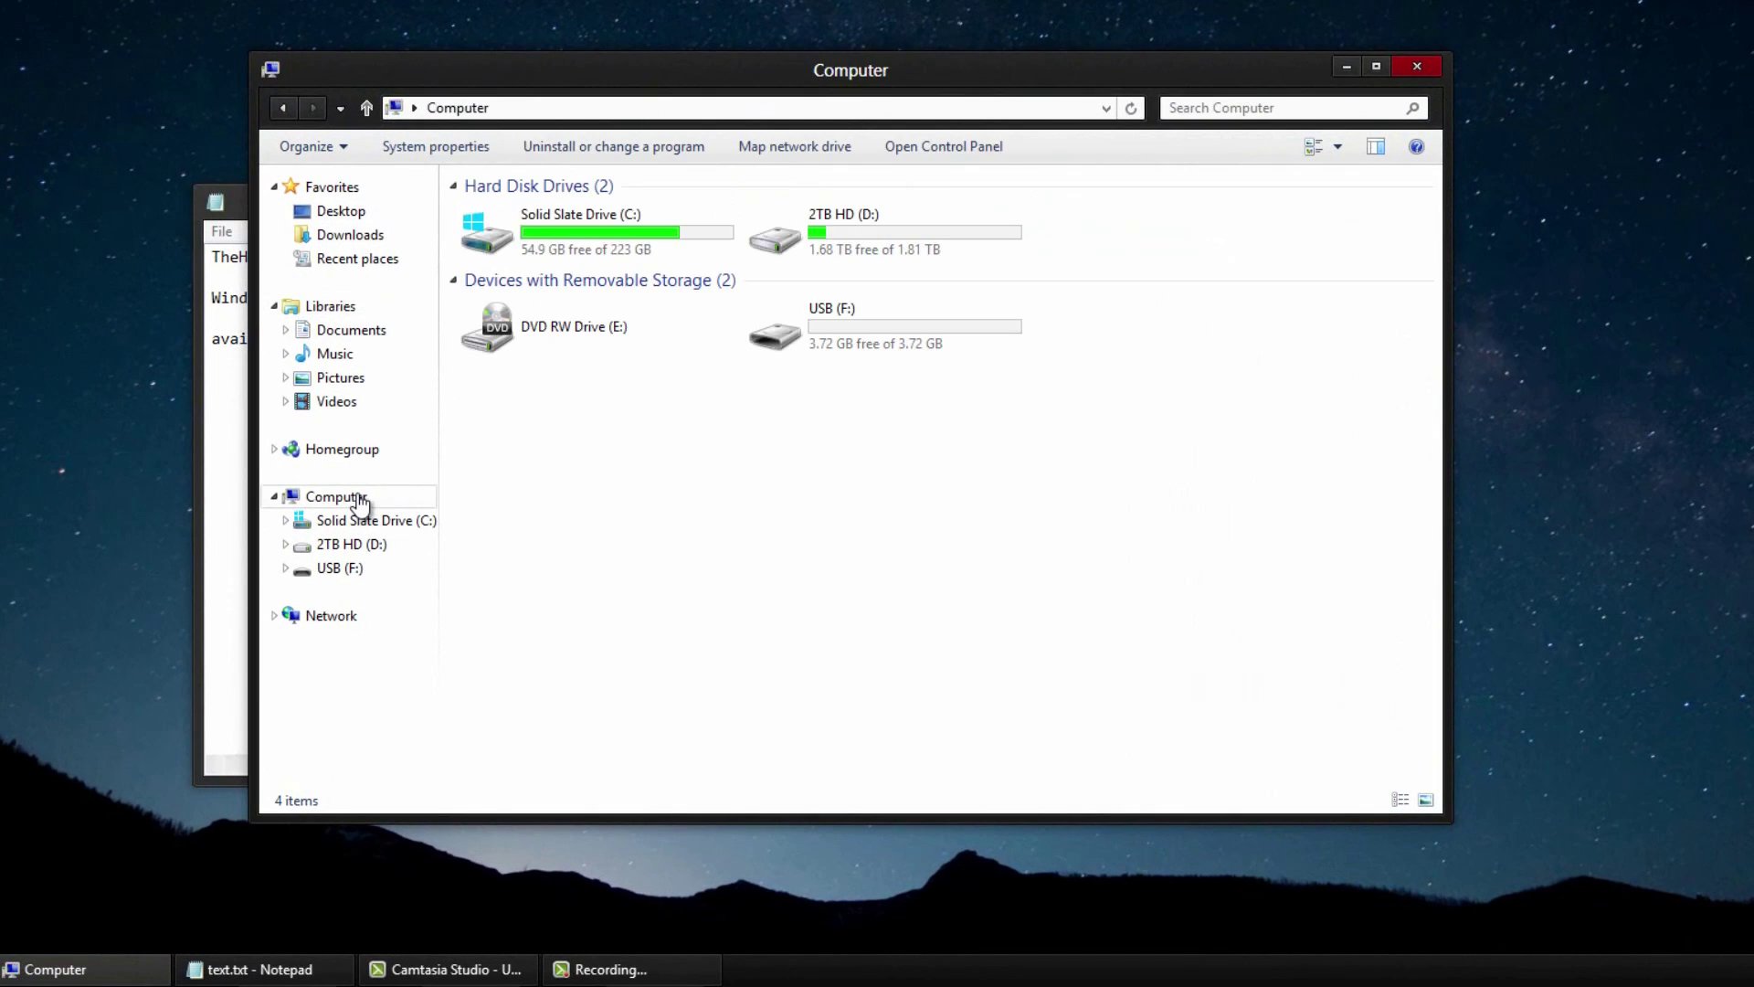
click(461, 152)
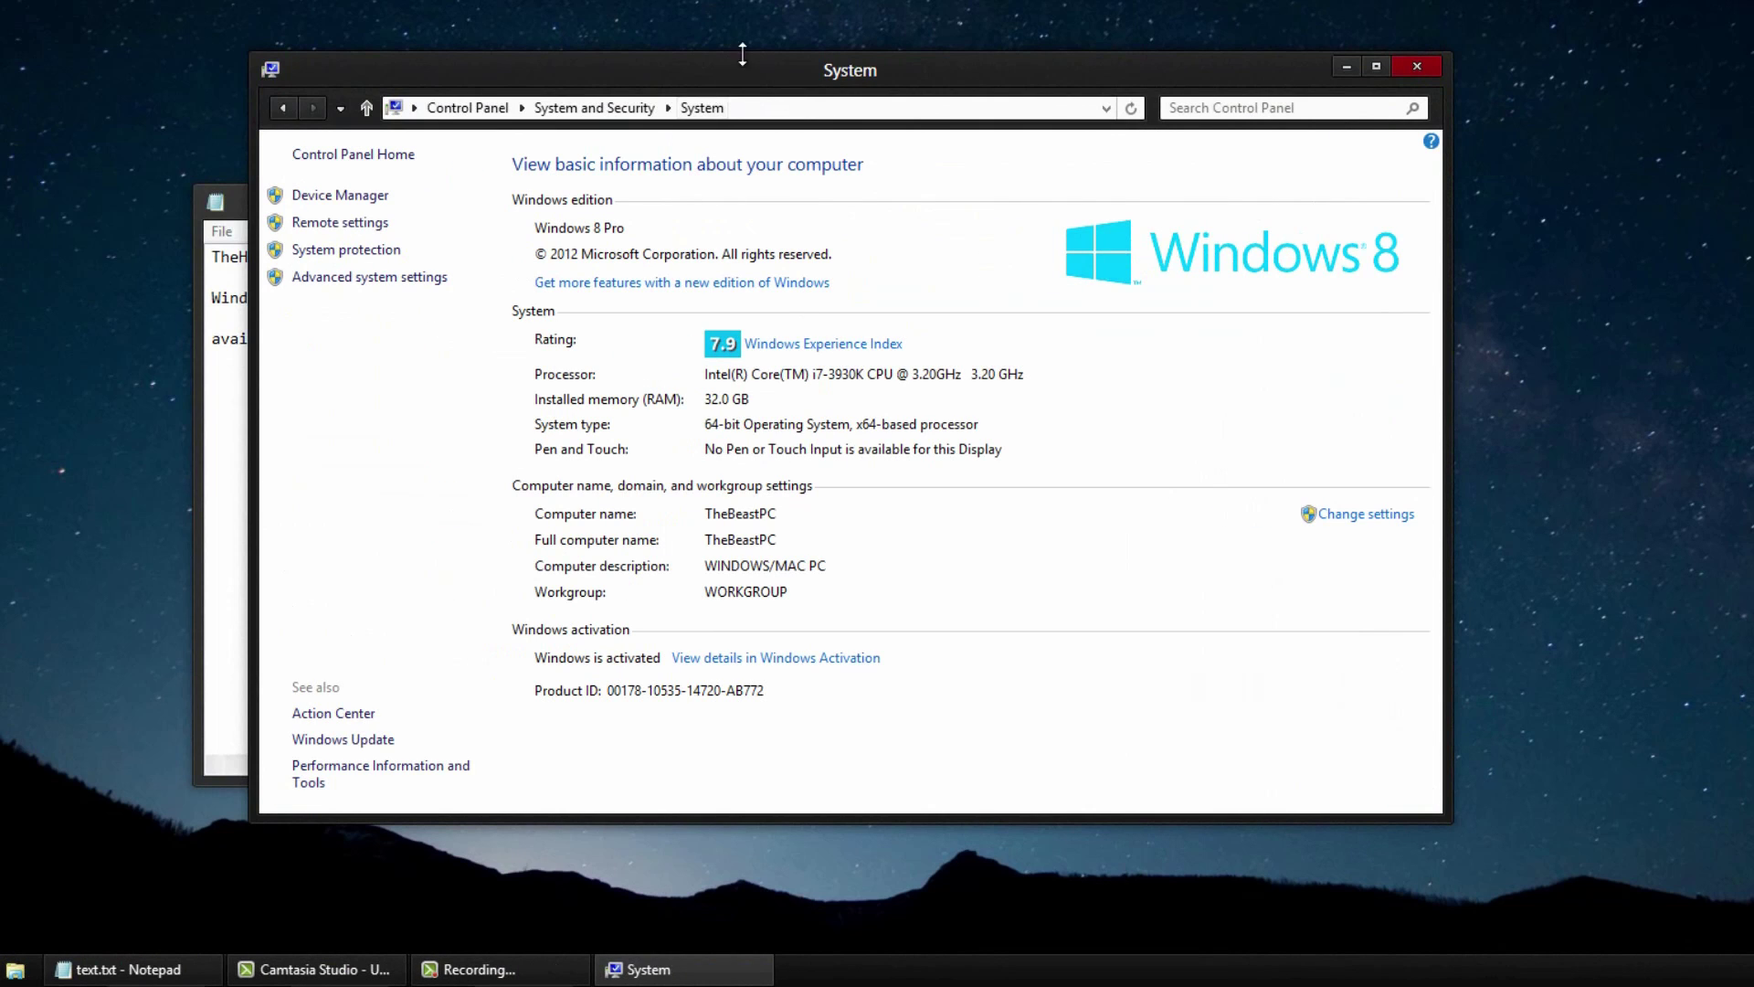
drag(777, 73, 656, 396)
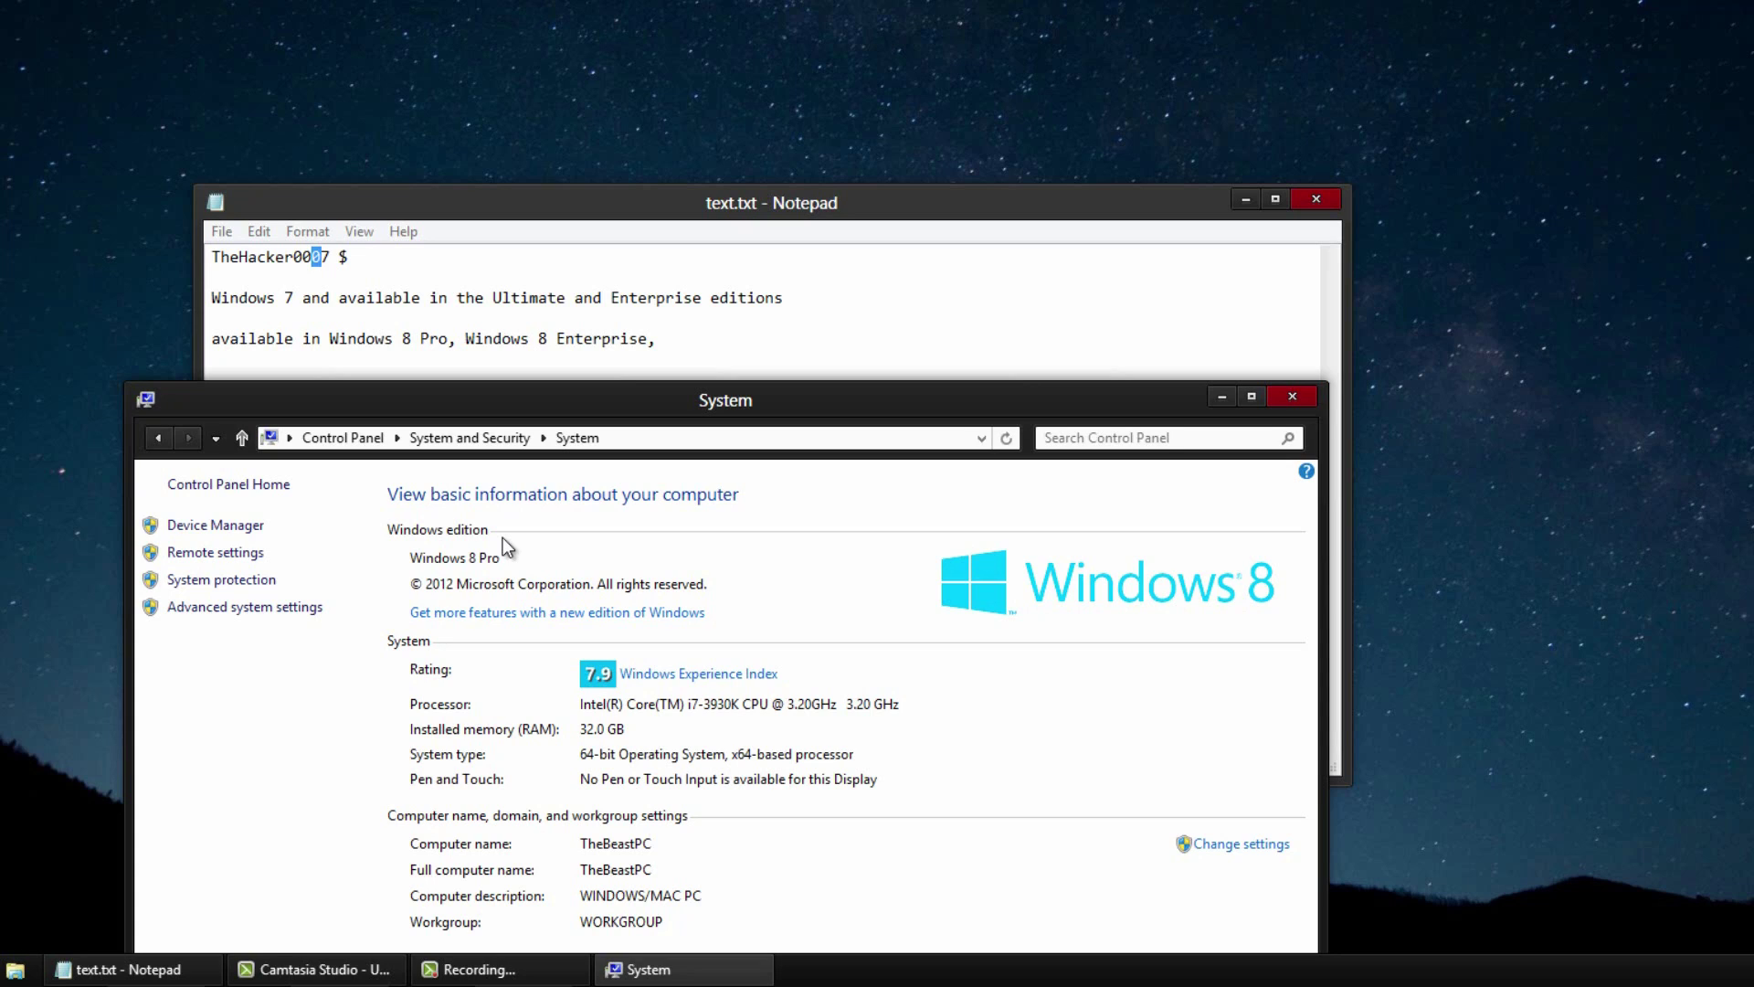
- Search Control Panel for 'bit' and open BitLocker Drive Encryption, showing C:, D: and F: all off
click(266, 484)
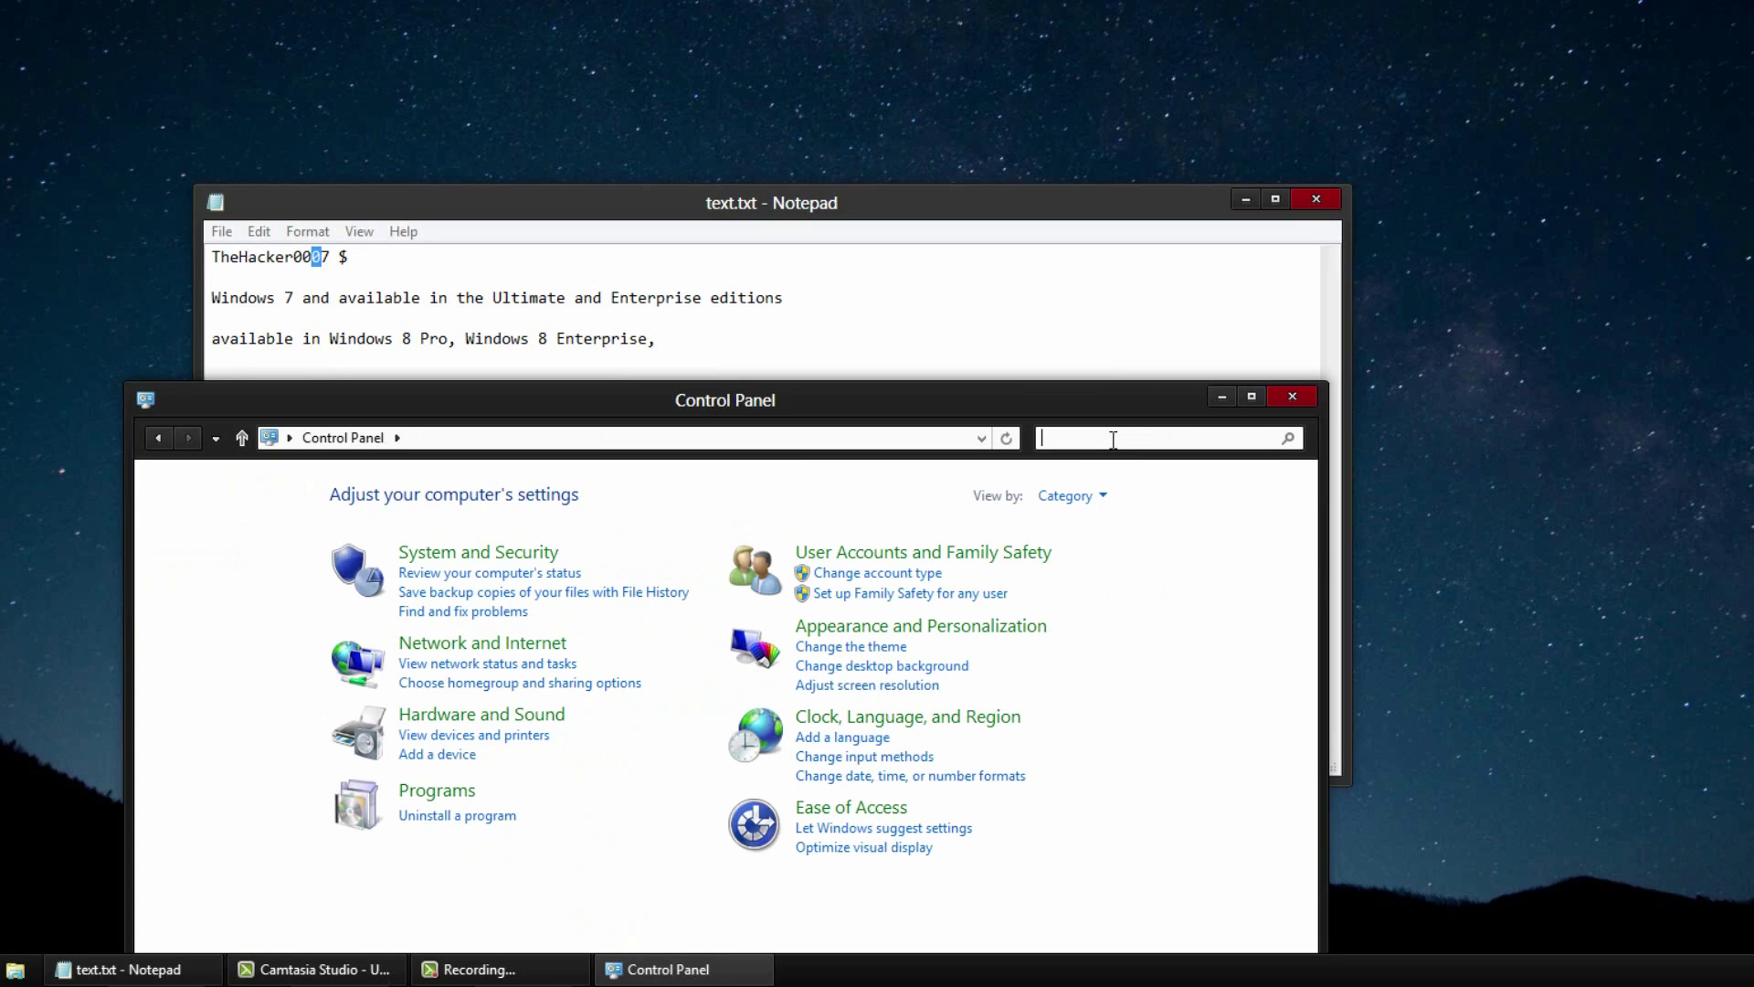
text(bit)
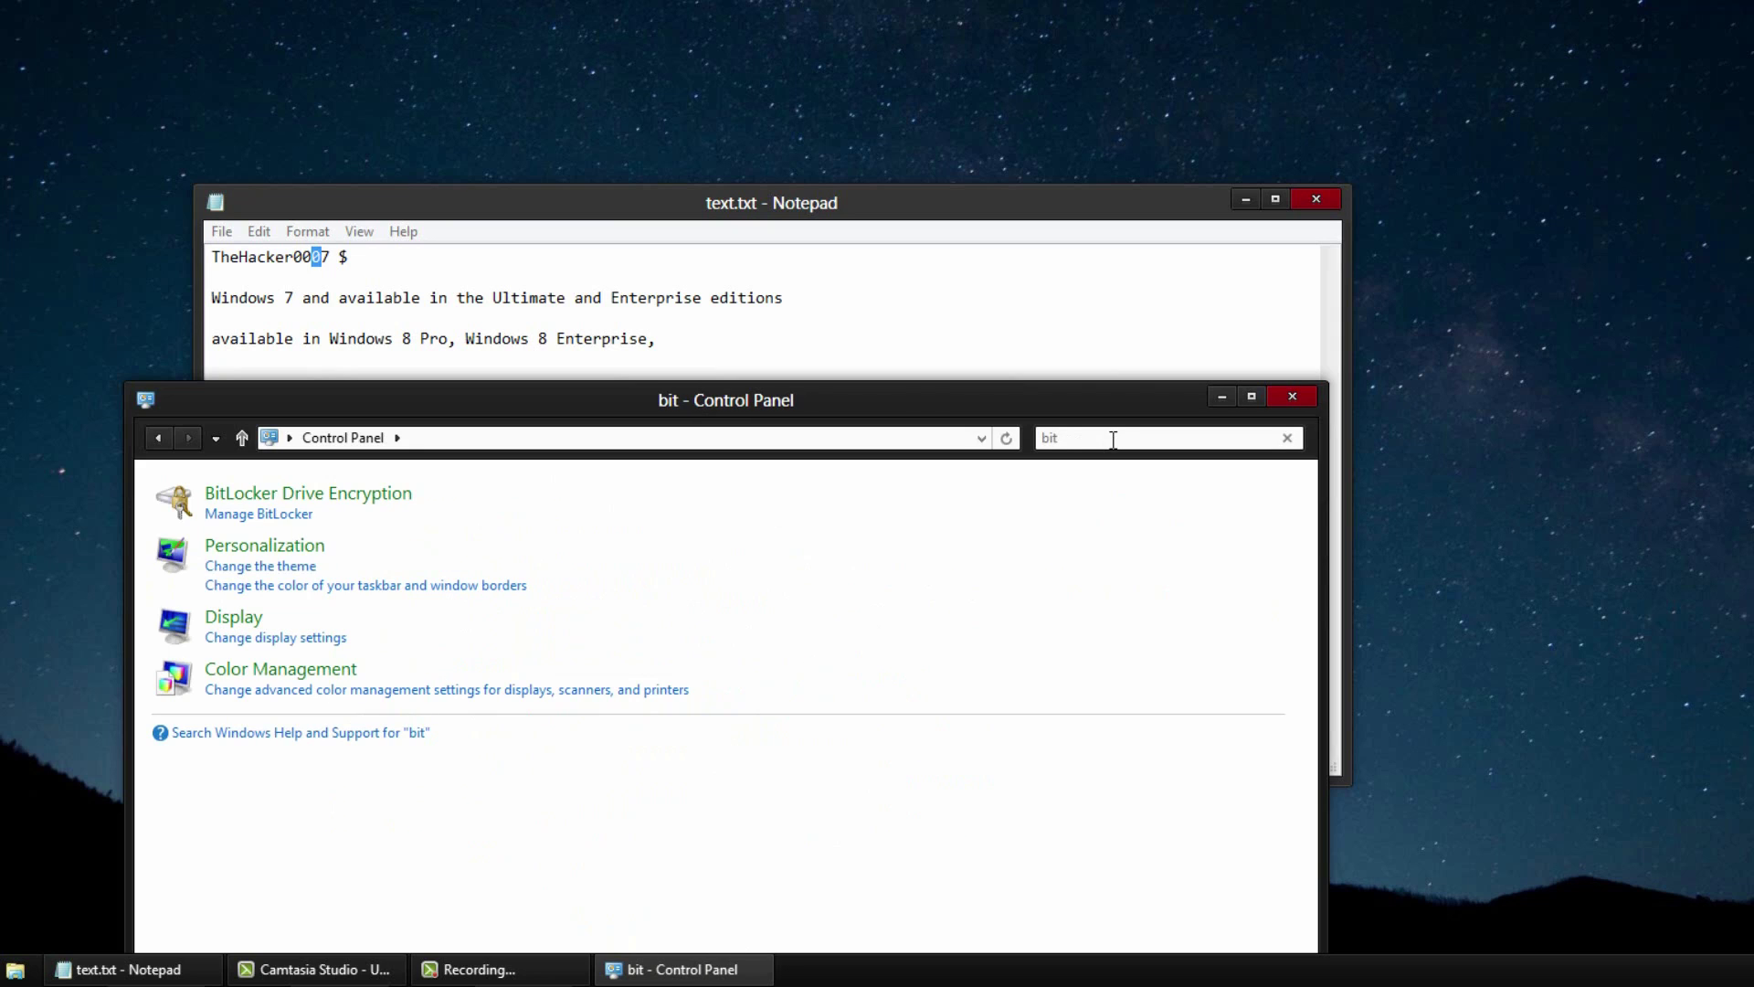
click(383, 502)
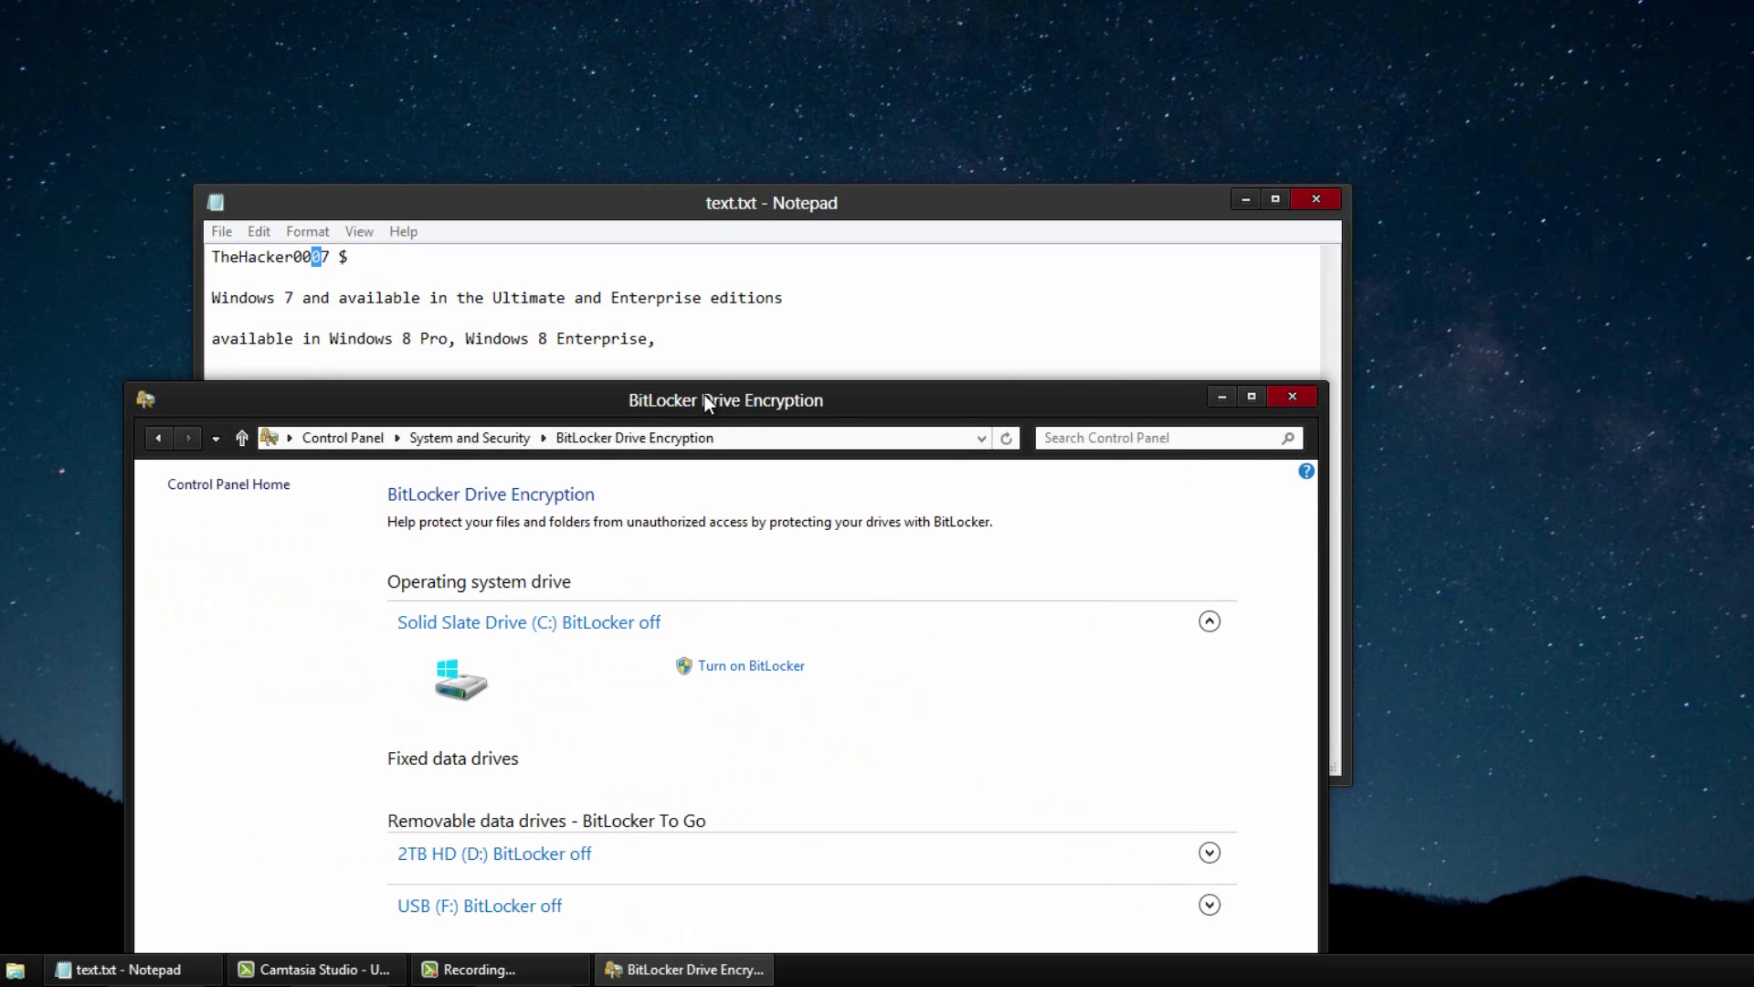
drag(709, 402, 680, 50)
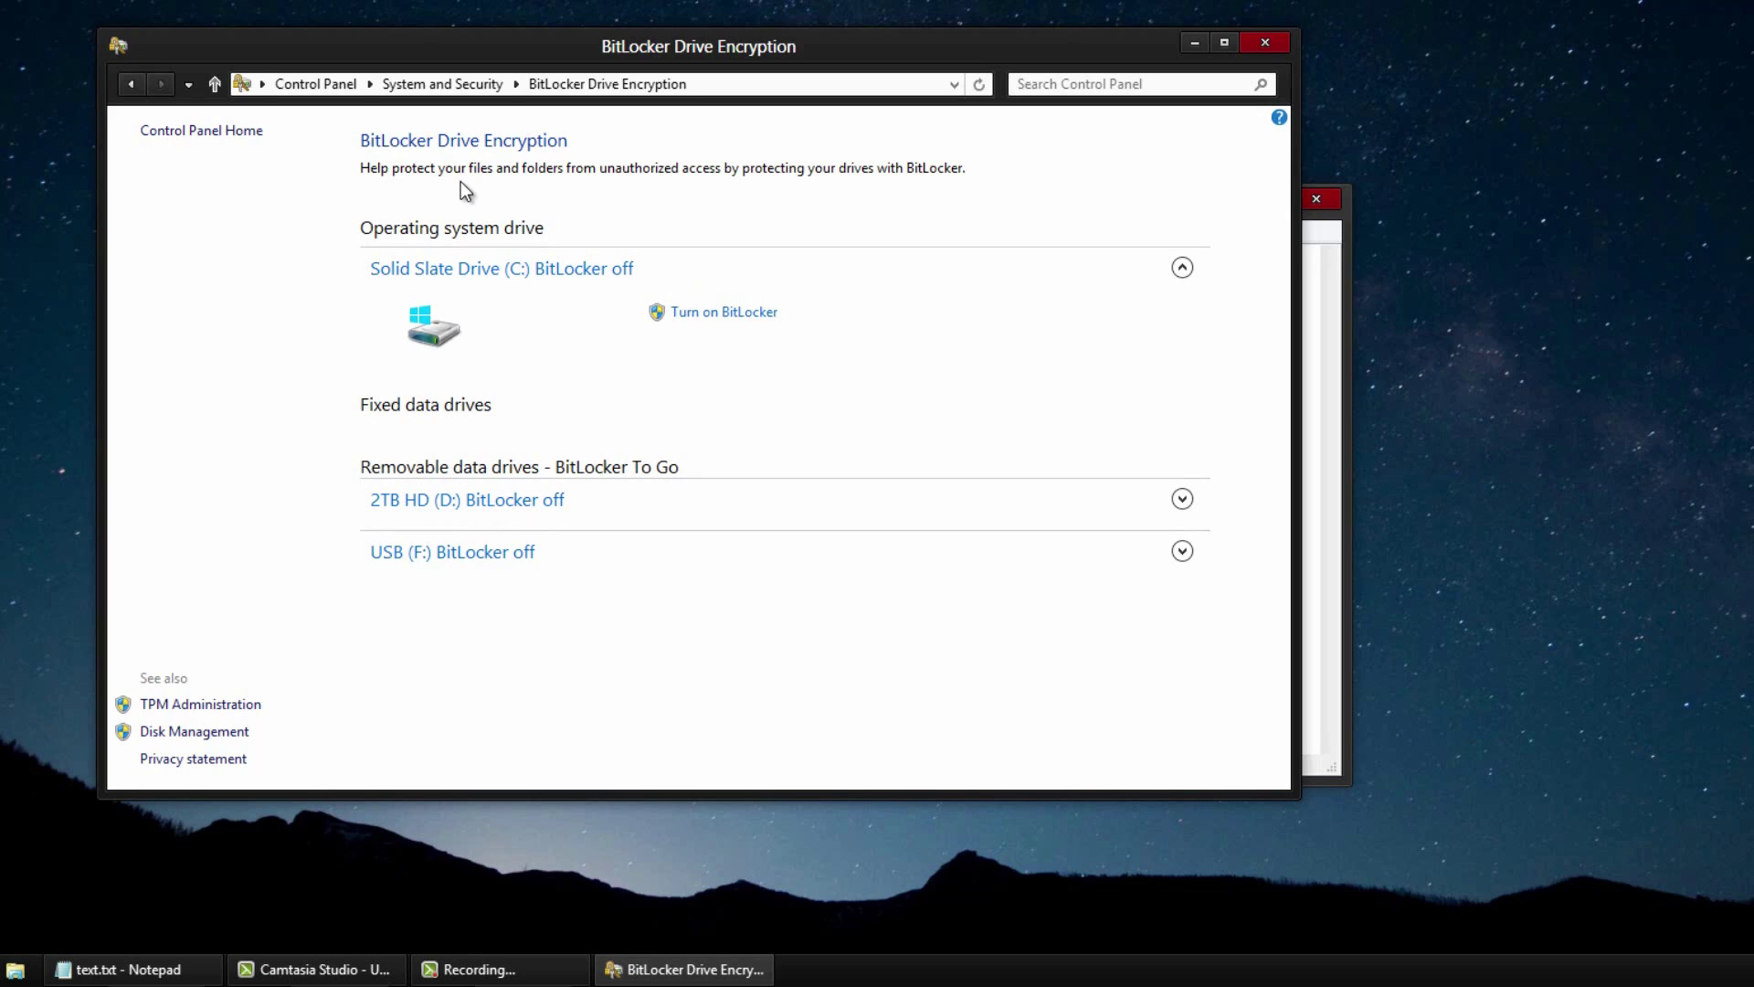
- Turn on BitLocker for the USB (F:) drive to launch the setup wizard
click(512, 556)
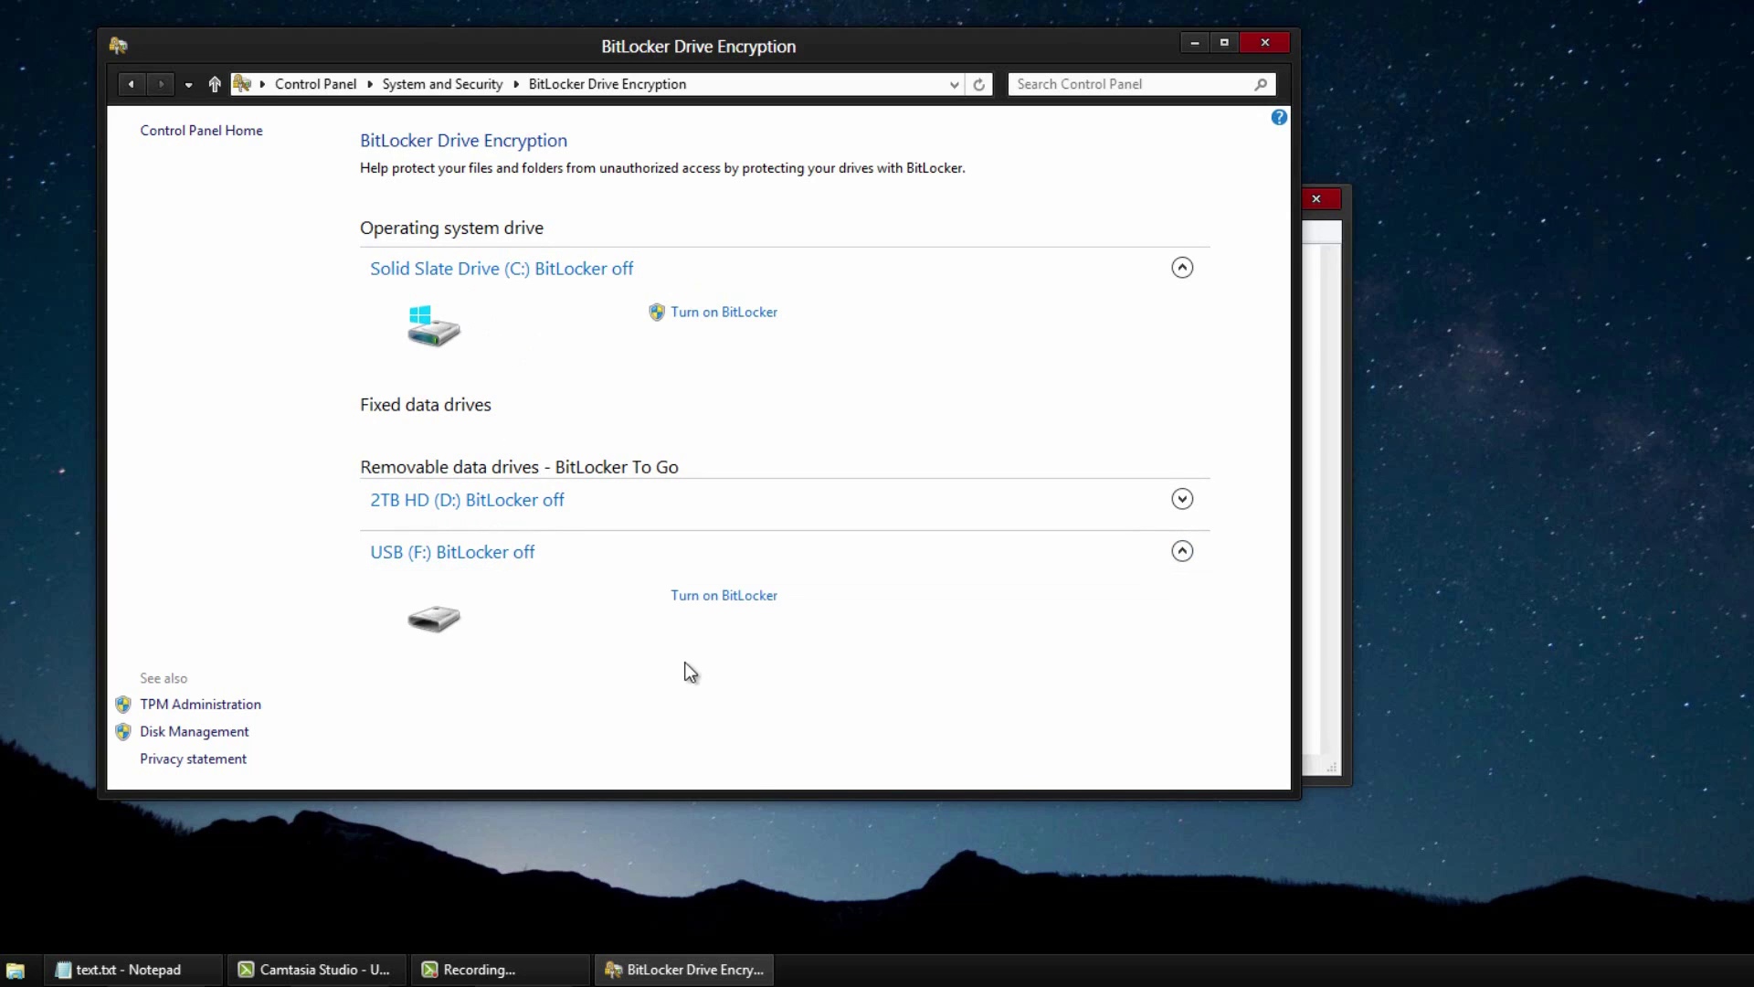
click(708, 603)
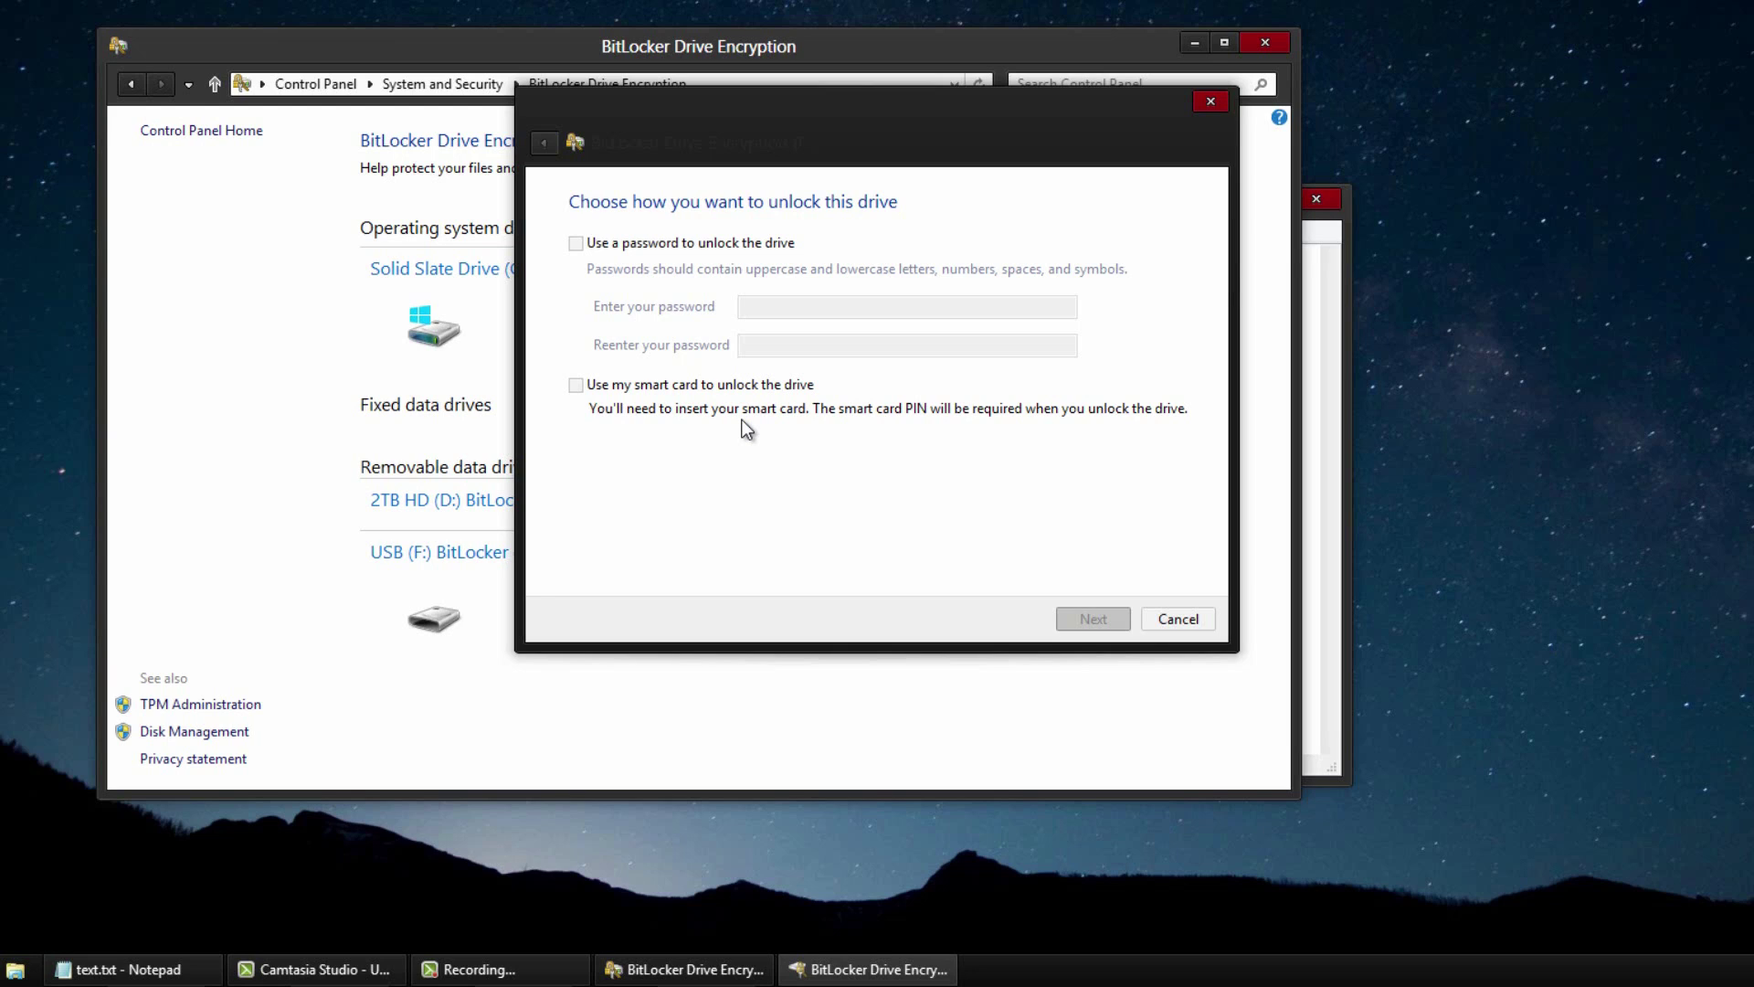
- Choose password unlocking for USB (F:), entering the drive password in both fields
click(577, 243)
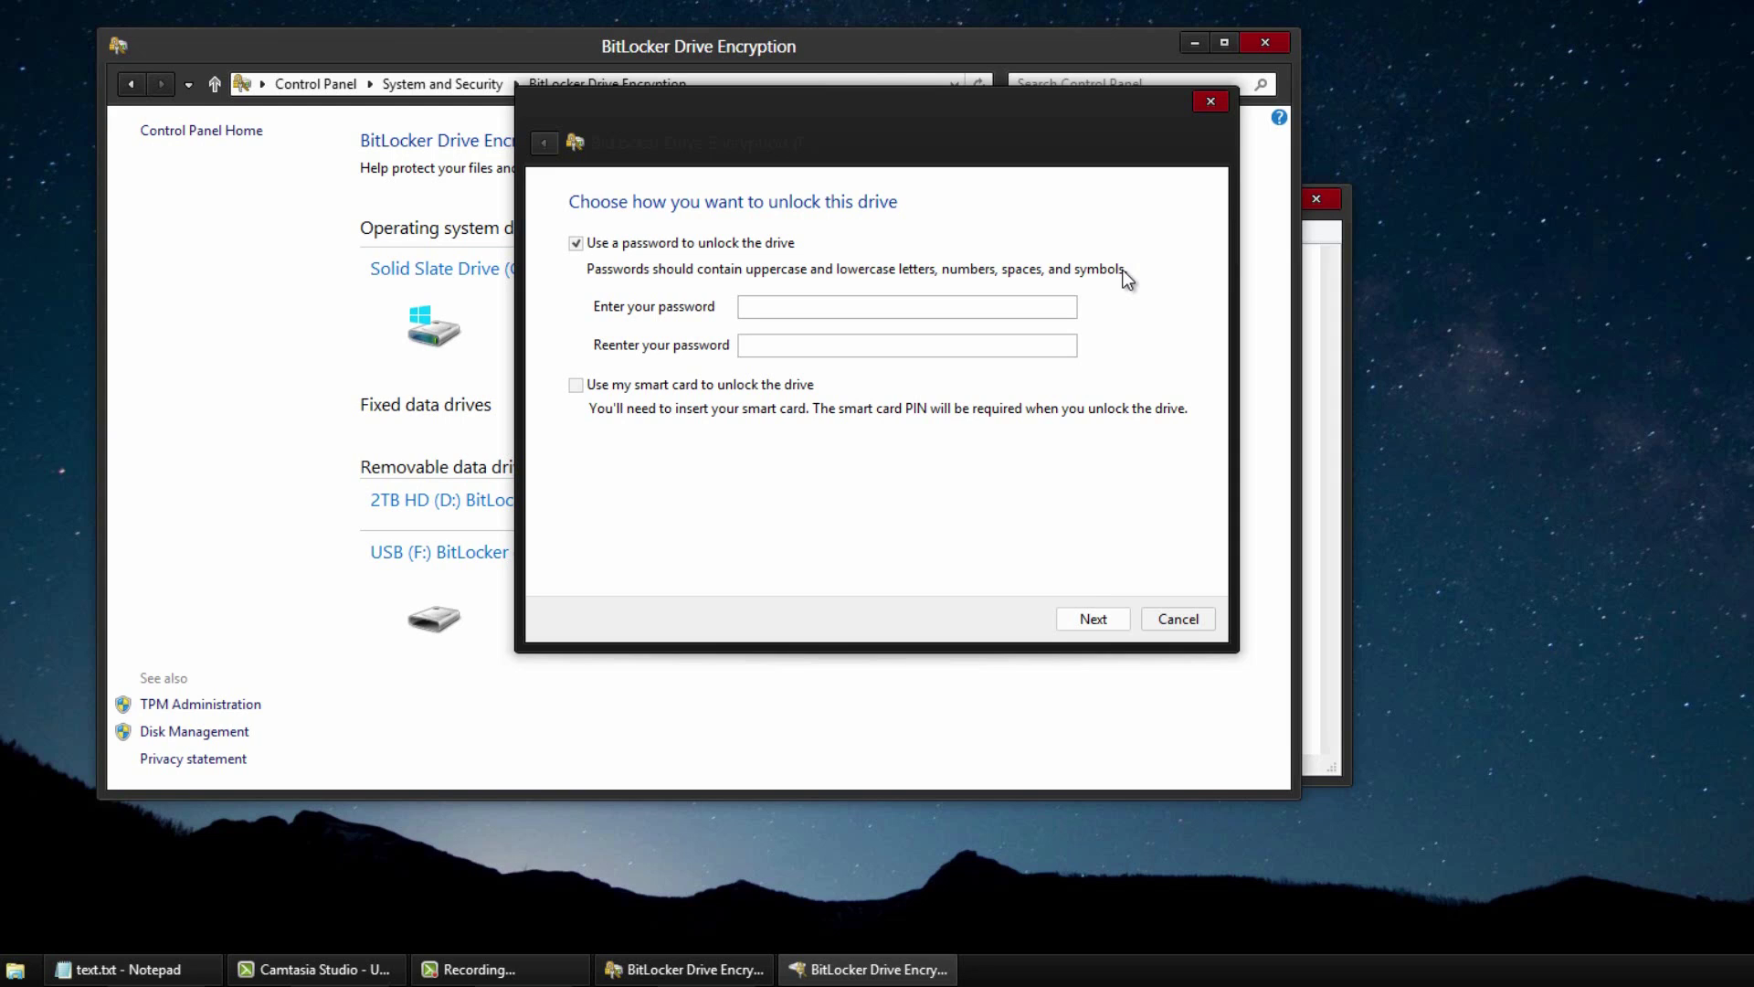
click(1013, 309)
text(••••••••••)
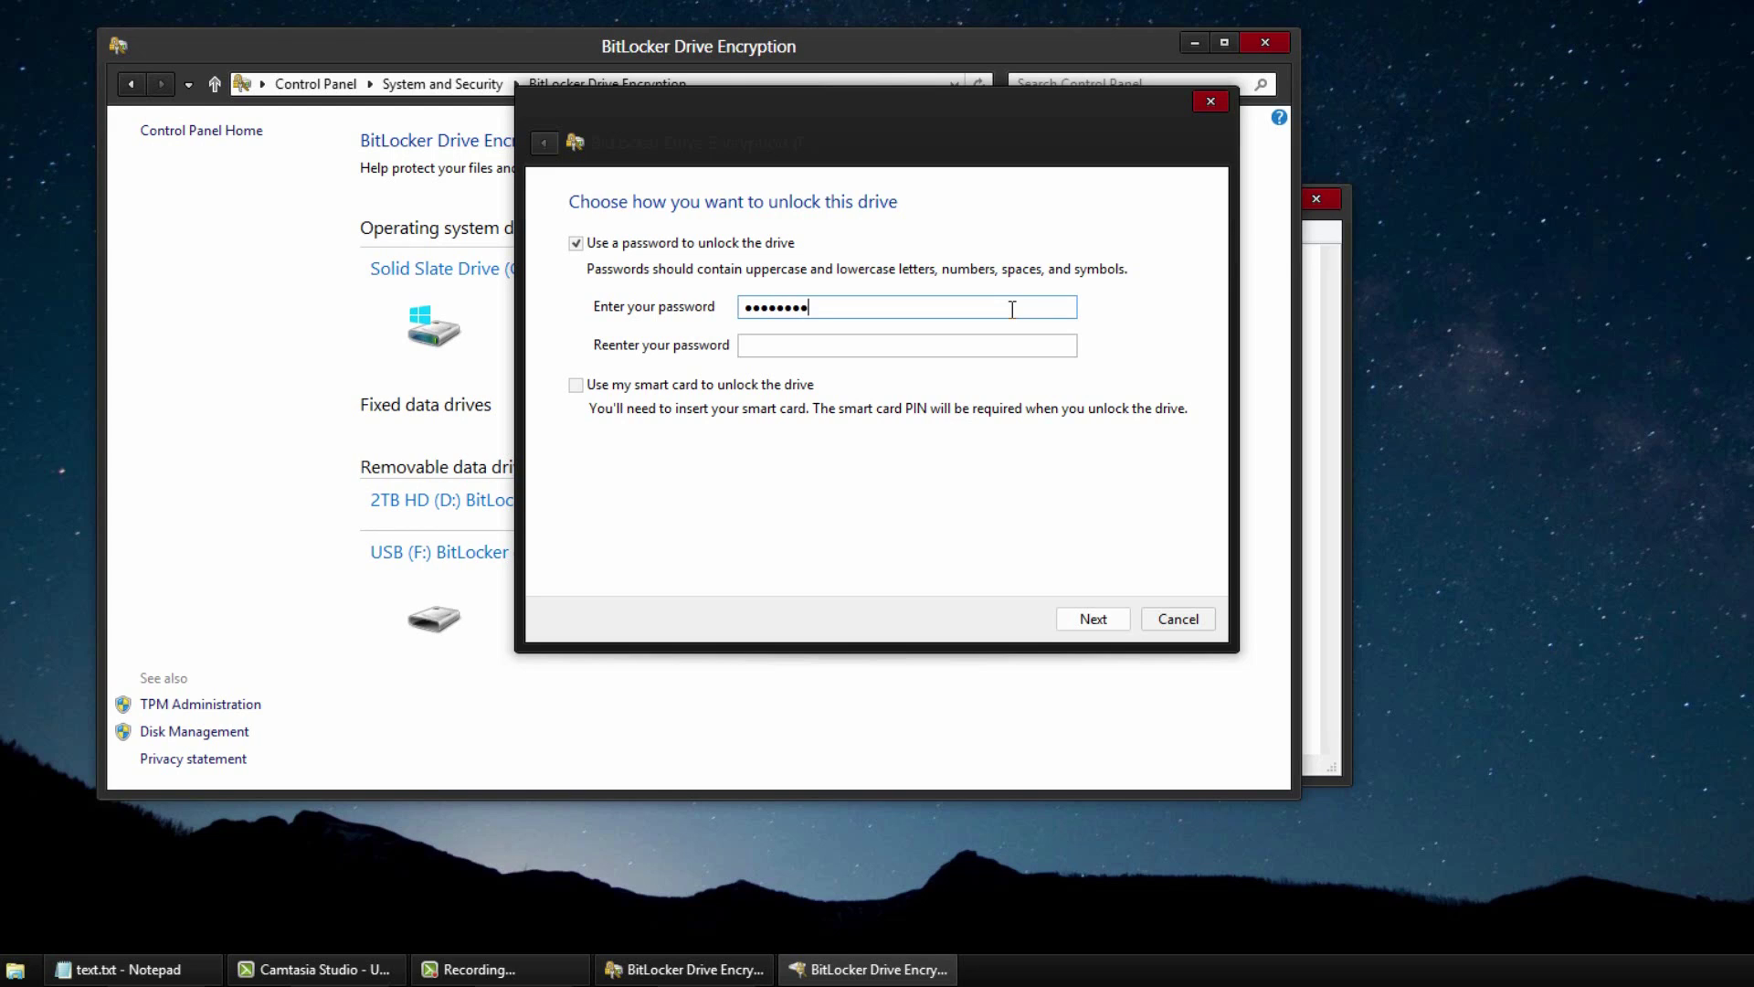
text(•••••)
key(Tab)
text(***)
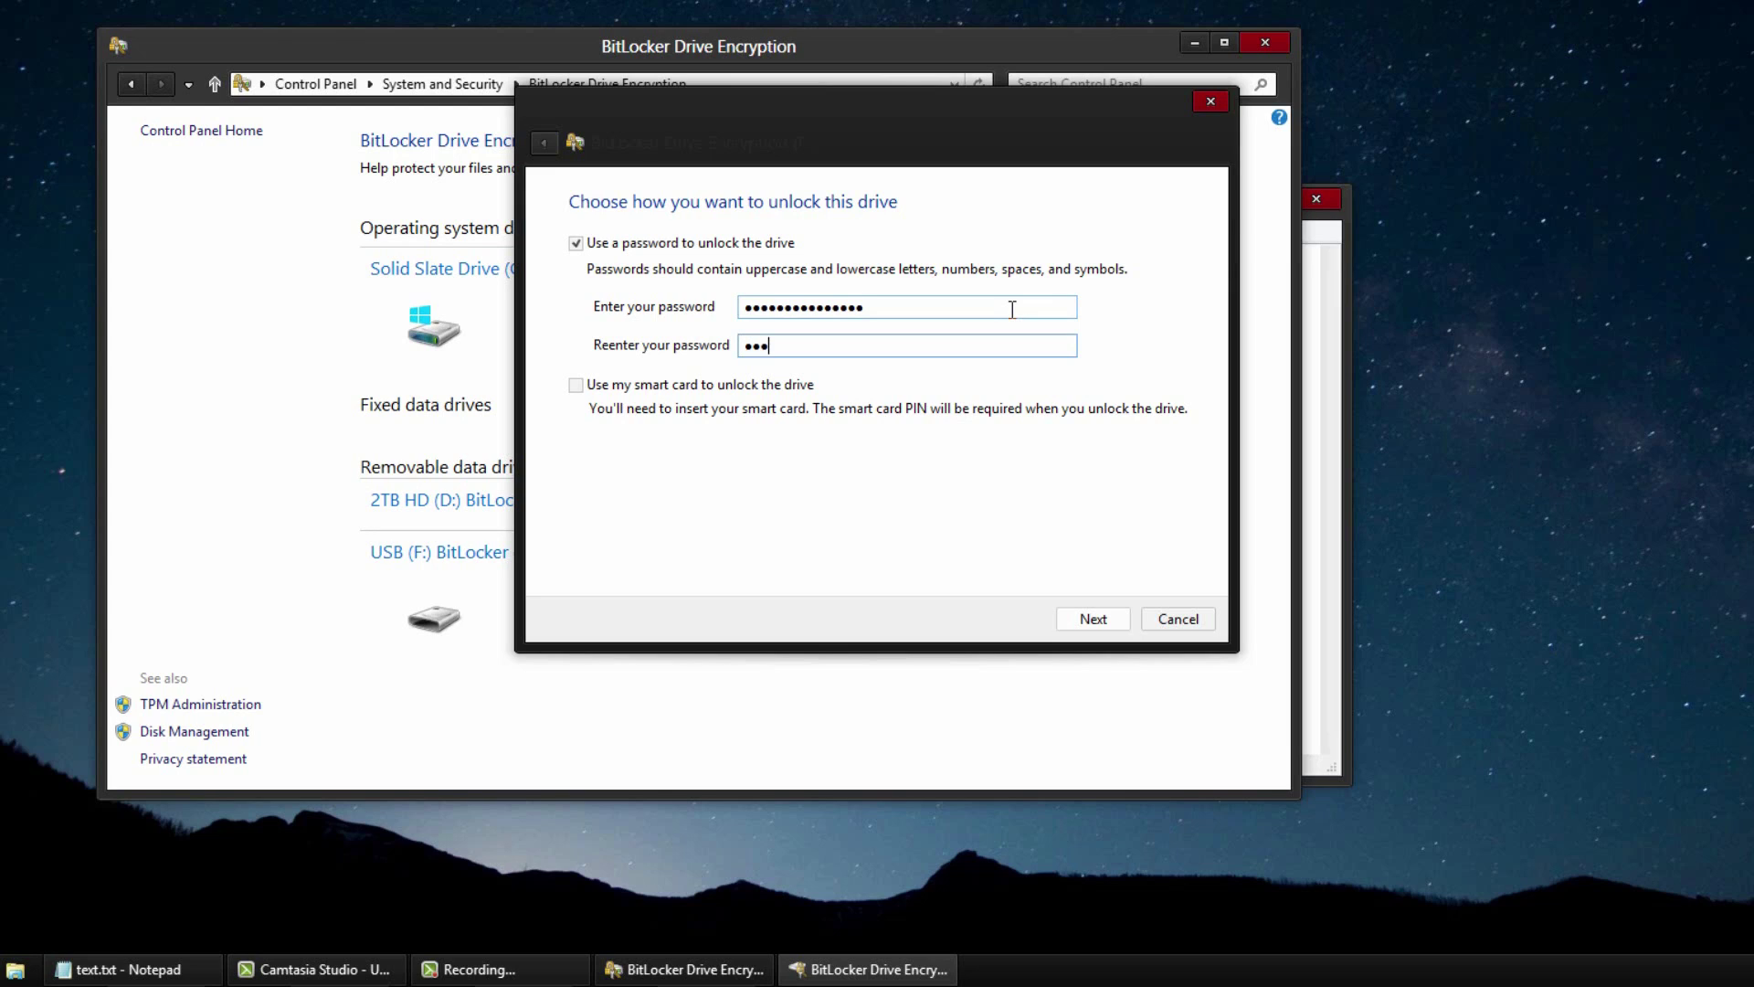
text(************)
click(1094, 618)
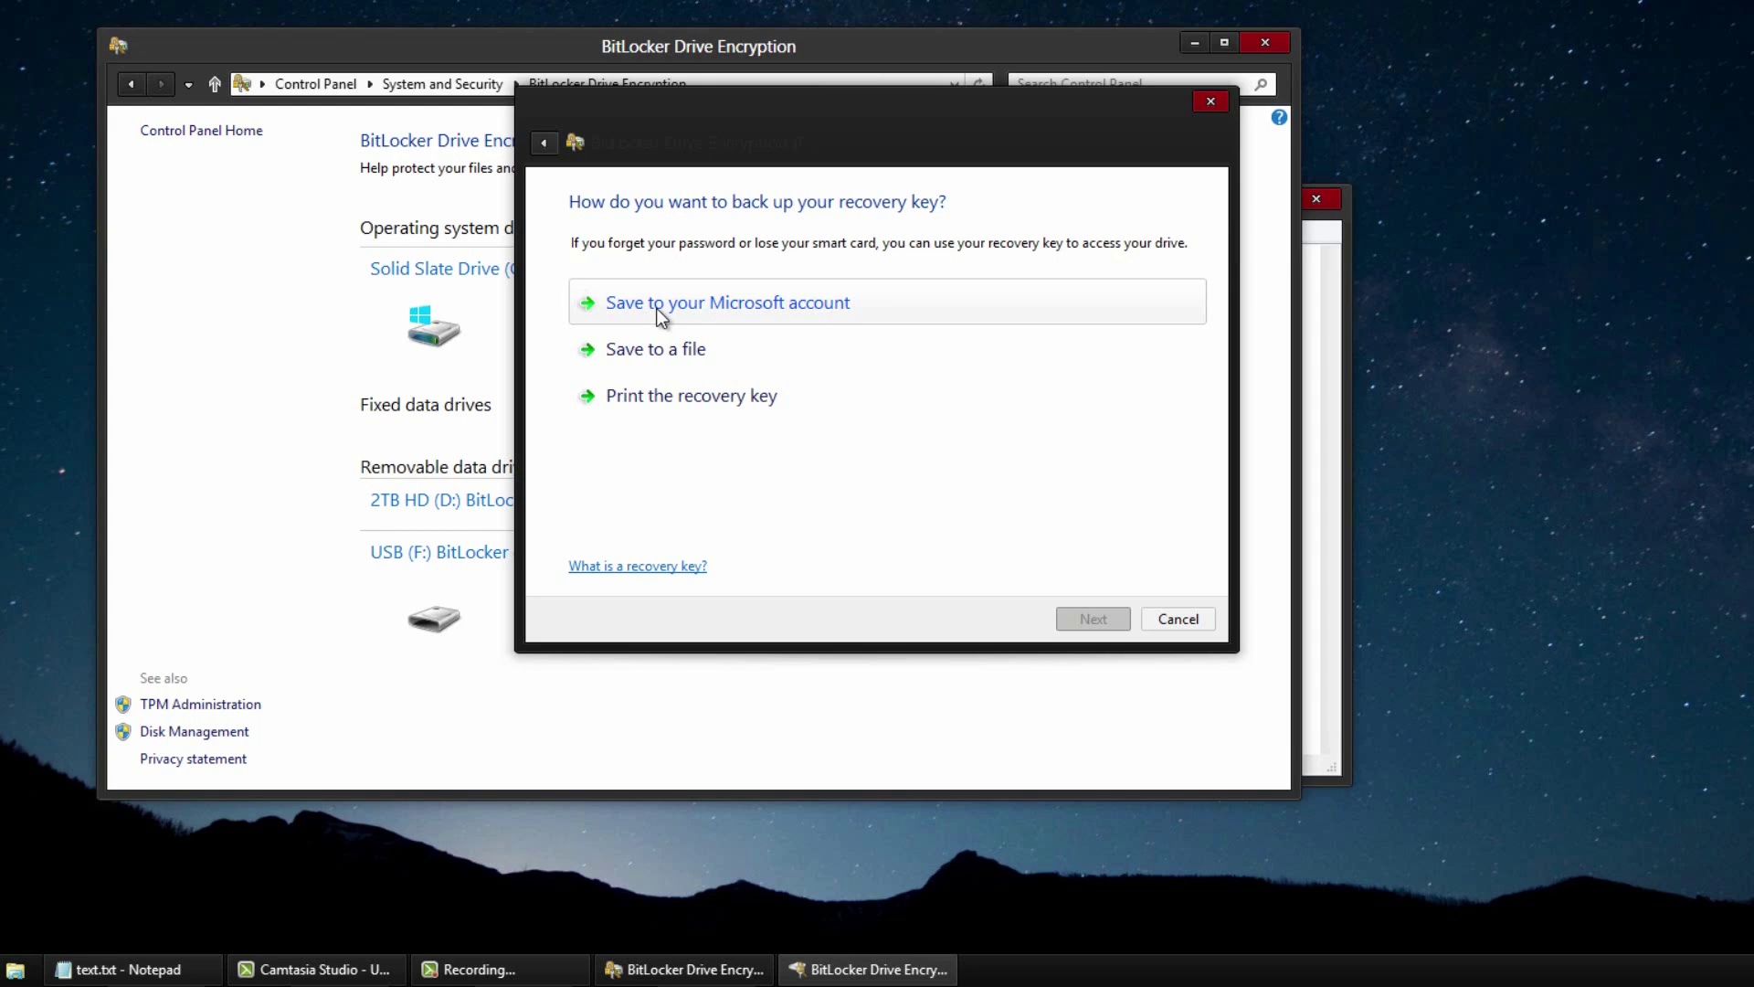
- Save the recovery key to the Microsoft account, after briefly viewing the recovery key help
click(656, 308)
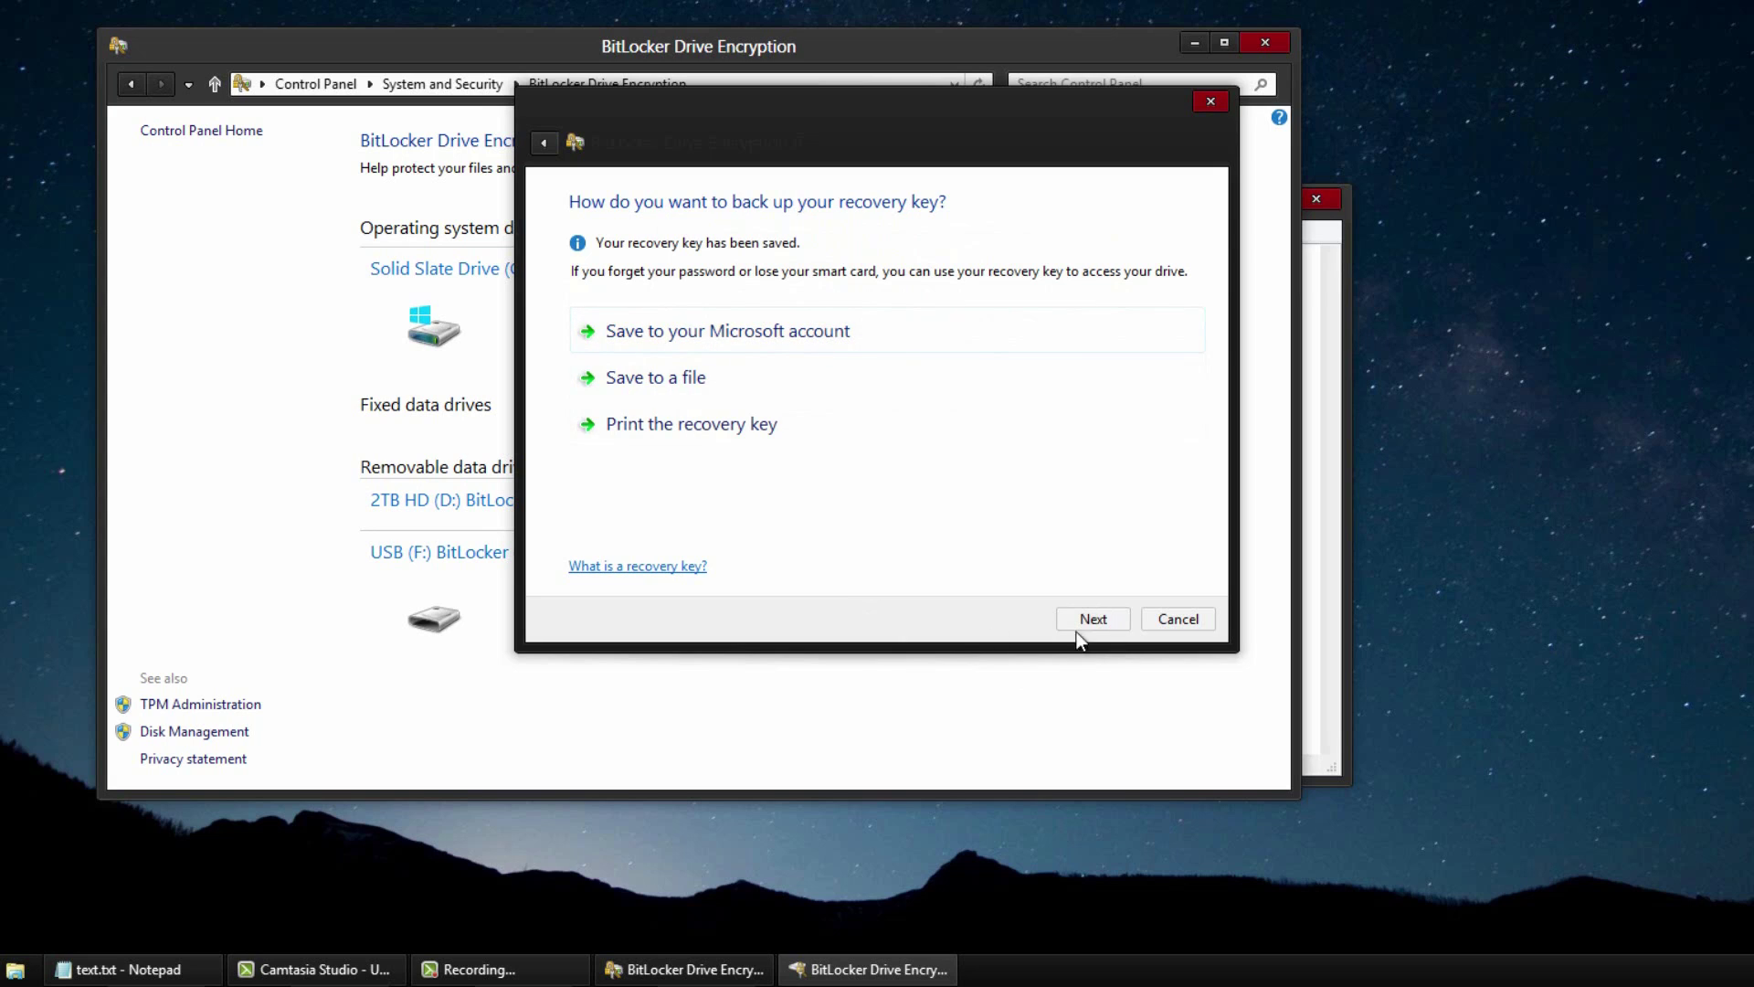
click(640, 574)
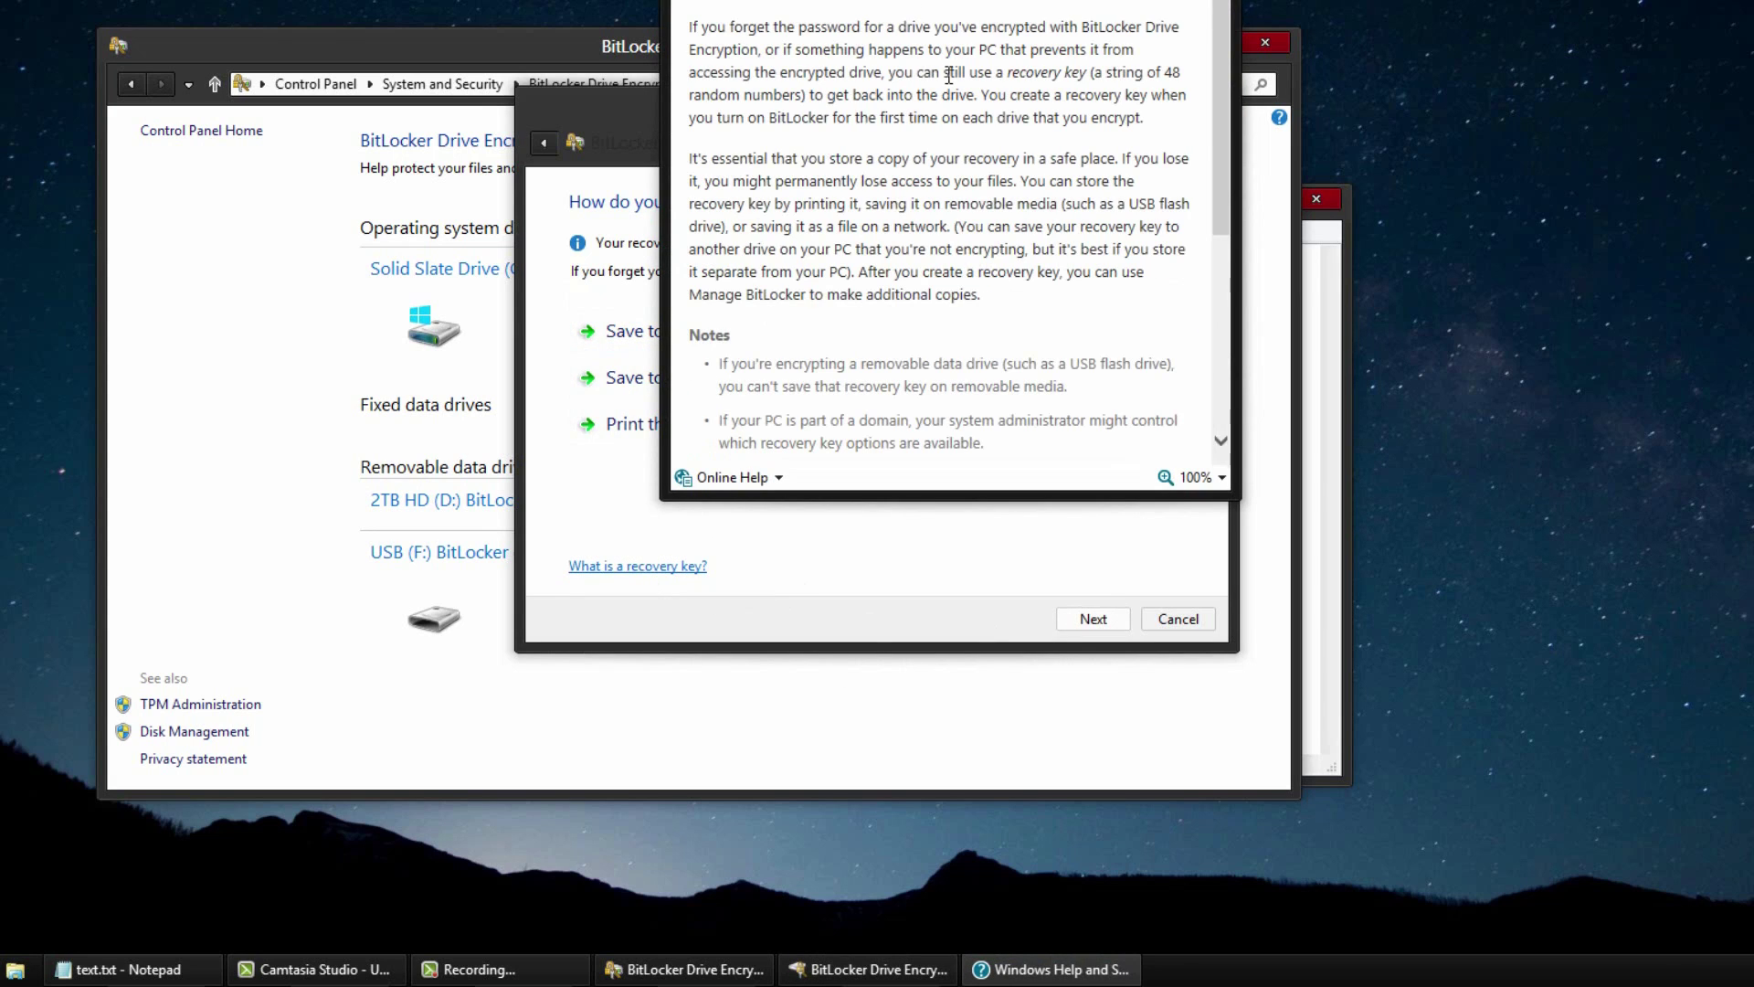
key(alt+F4)
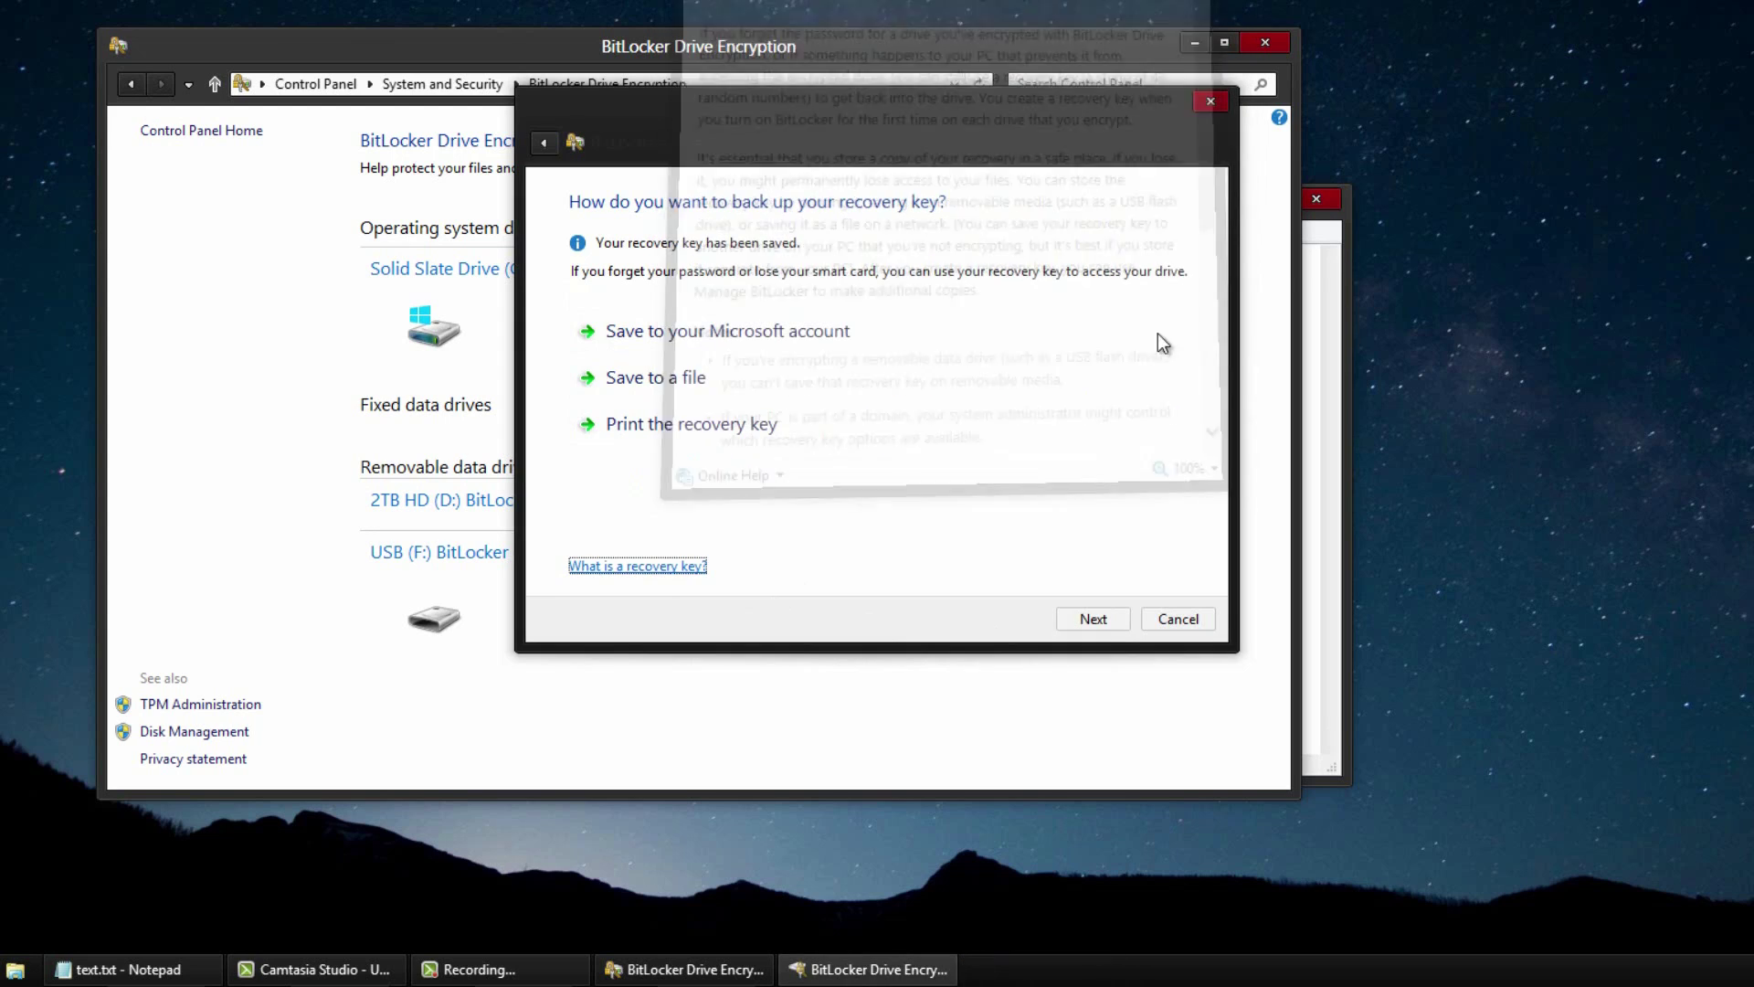
click(1098, 620)
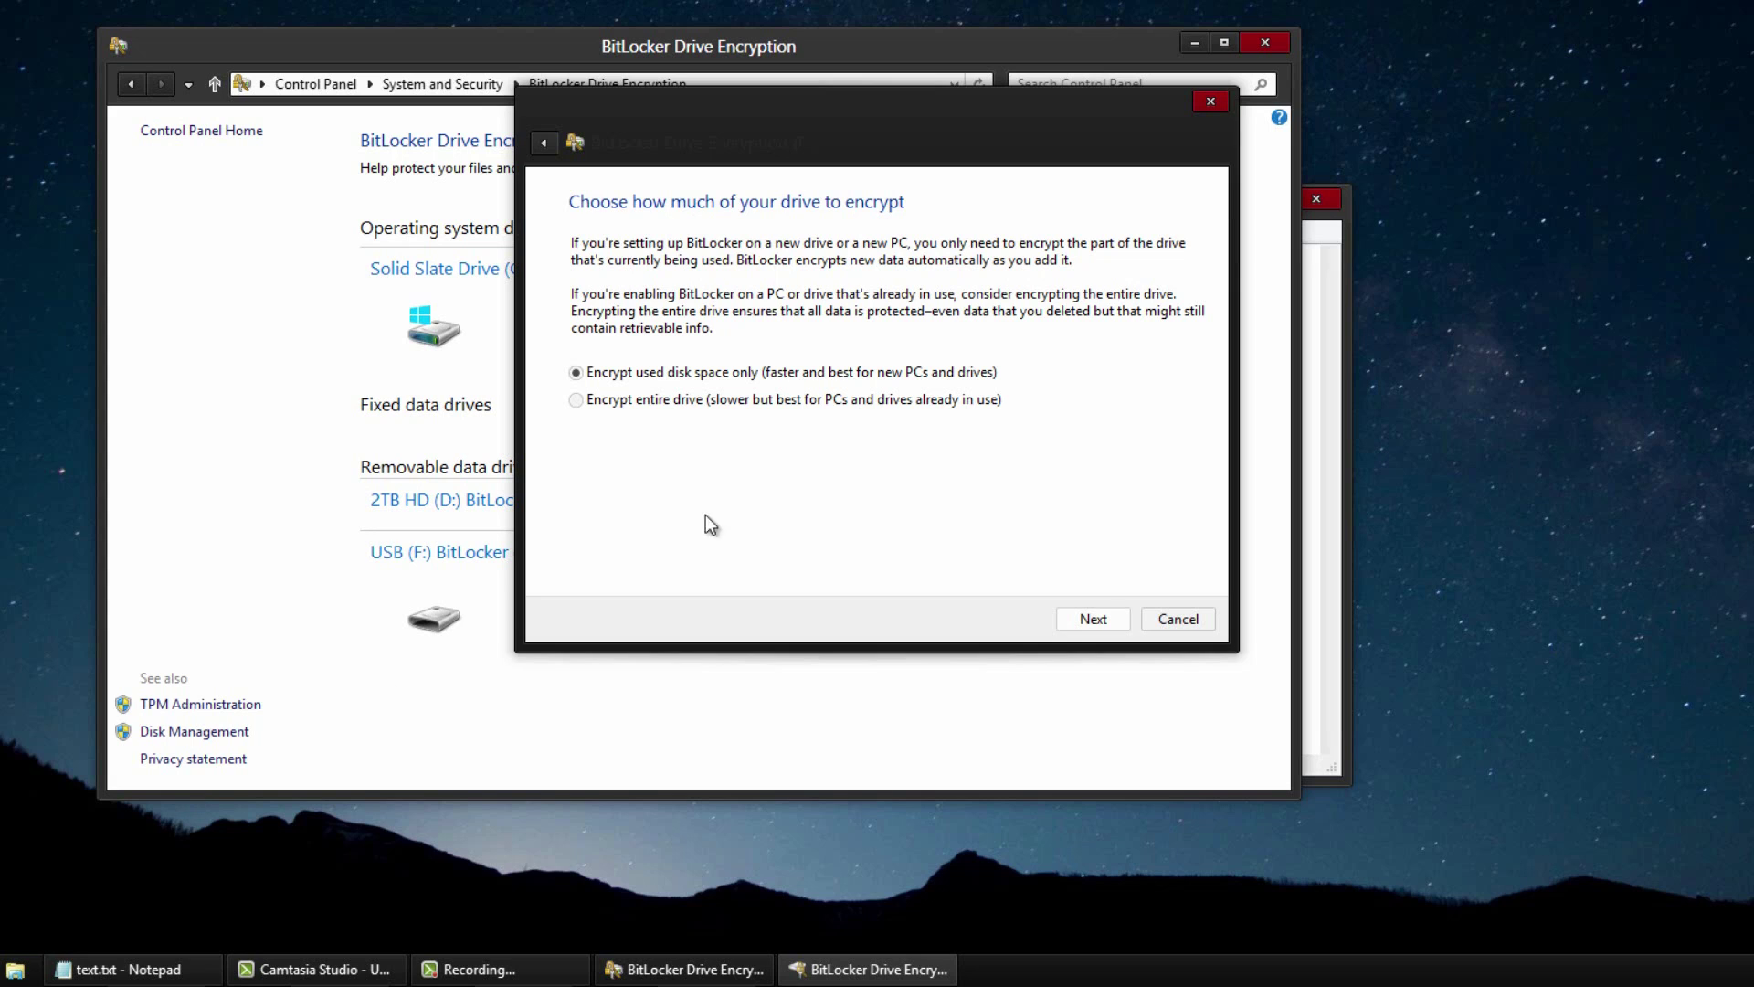
click(26, 971)
- View USB (F:)'s contents, secret info.txt, in File Explorer, then close that window
click(423, 571)
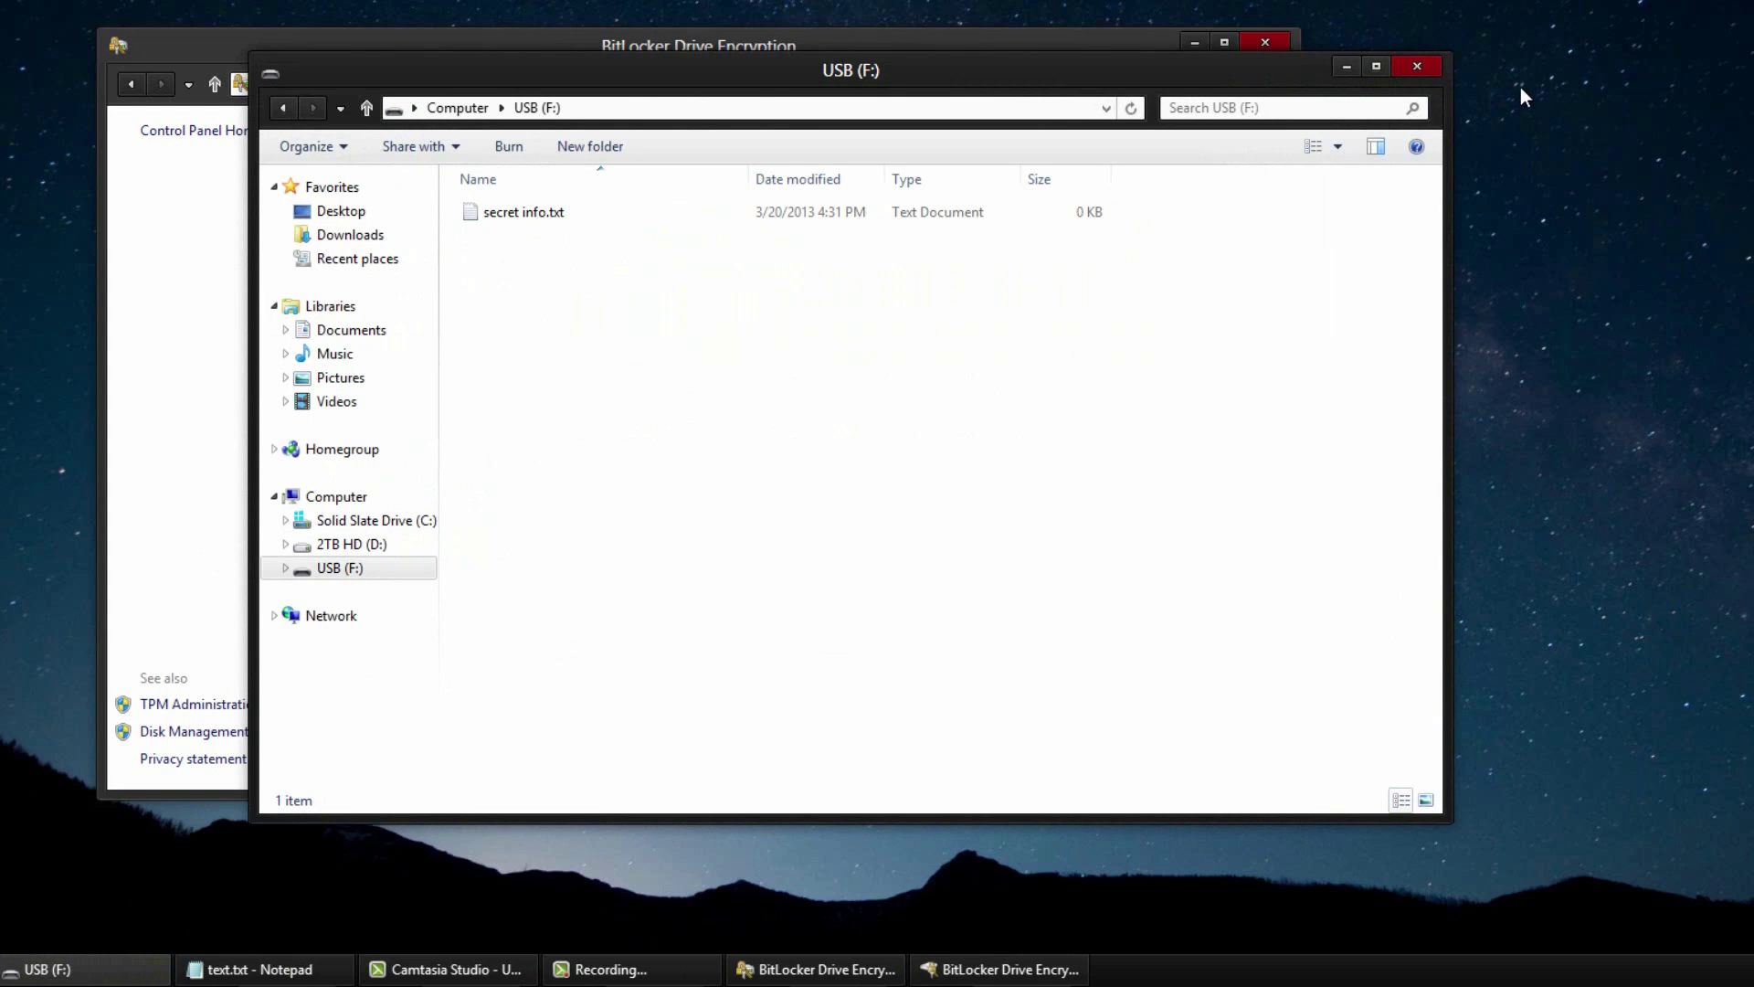
click(1417, 64)
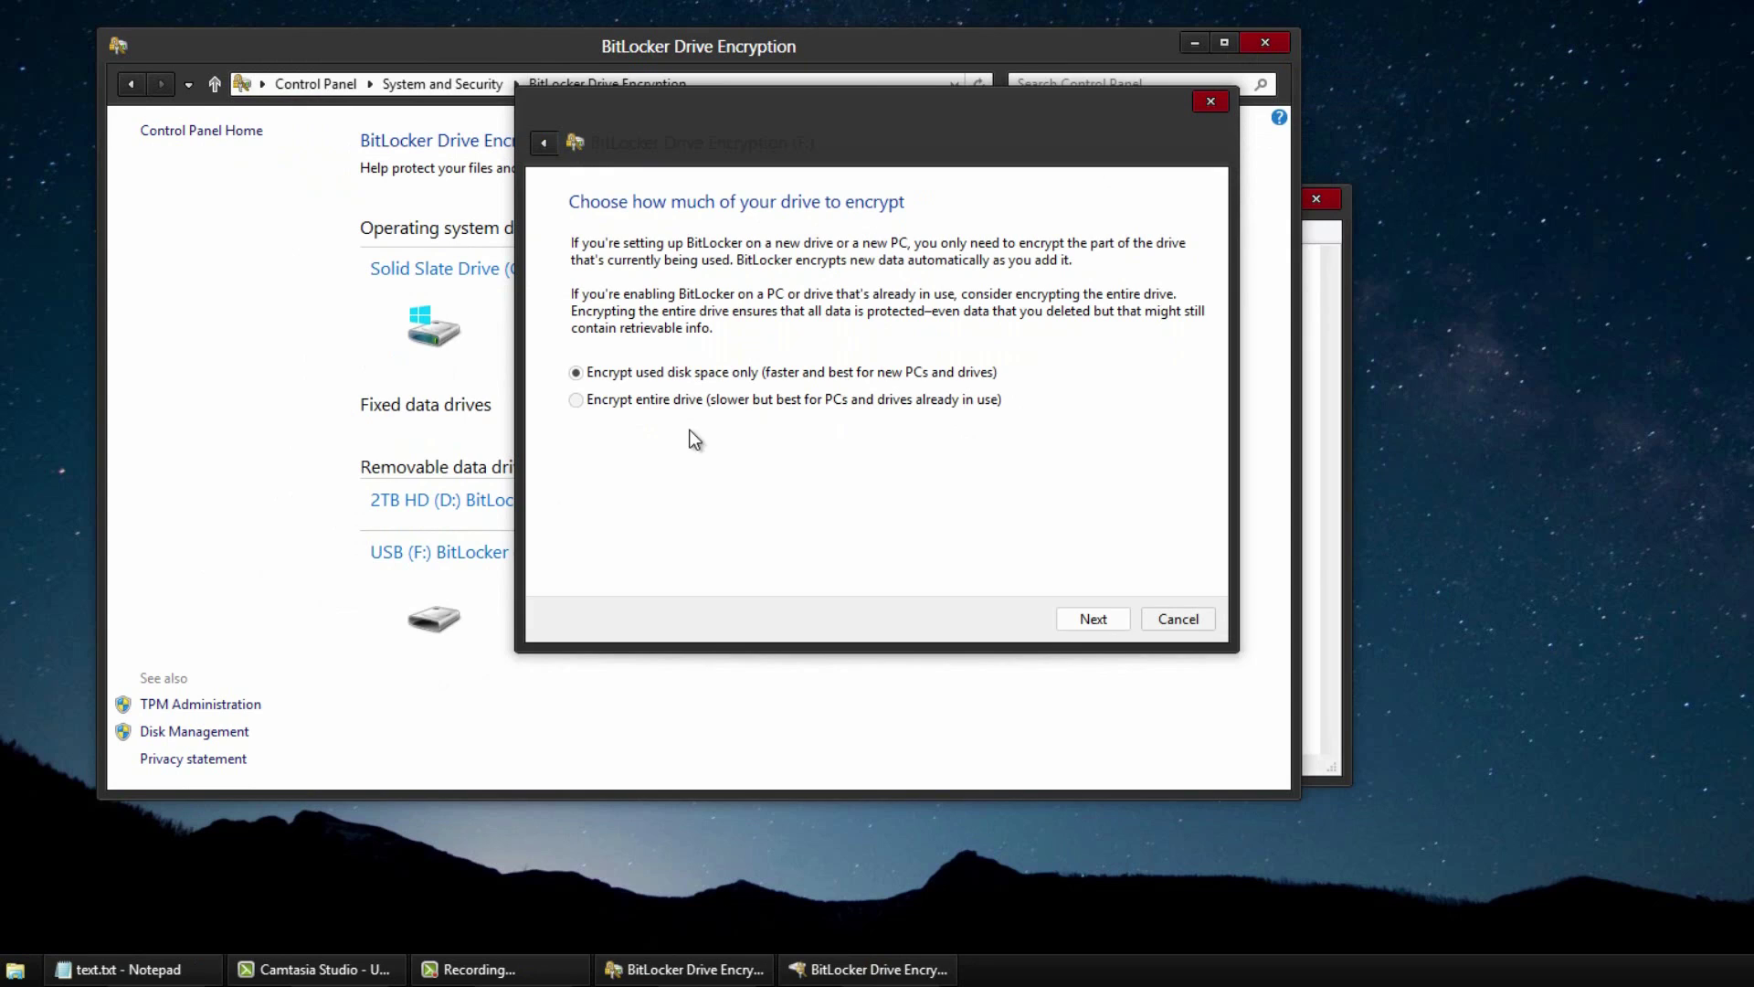
- Encrypt only the used disk space of F: and close the 'Encryption of F: is complete' notice
click(1092, 618)
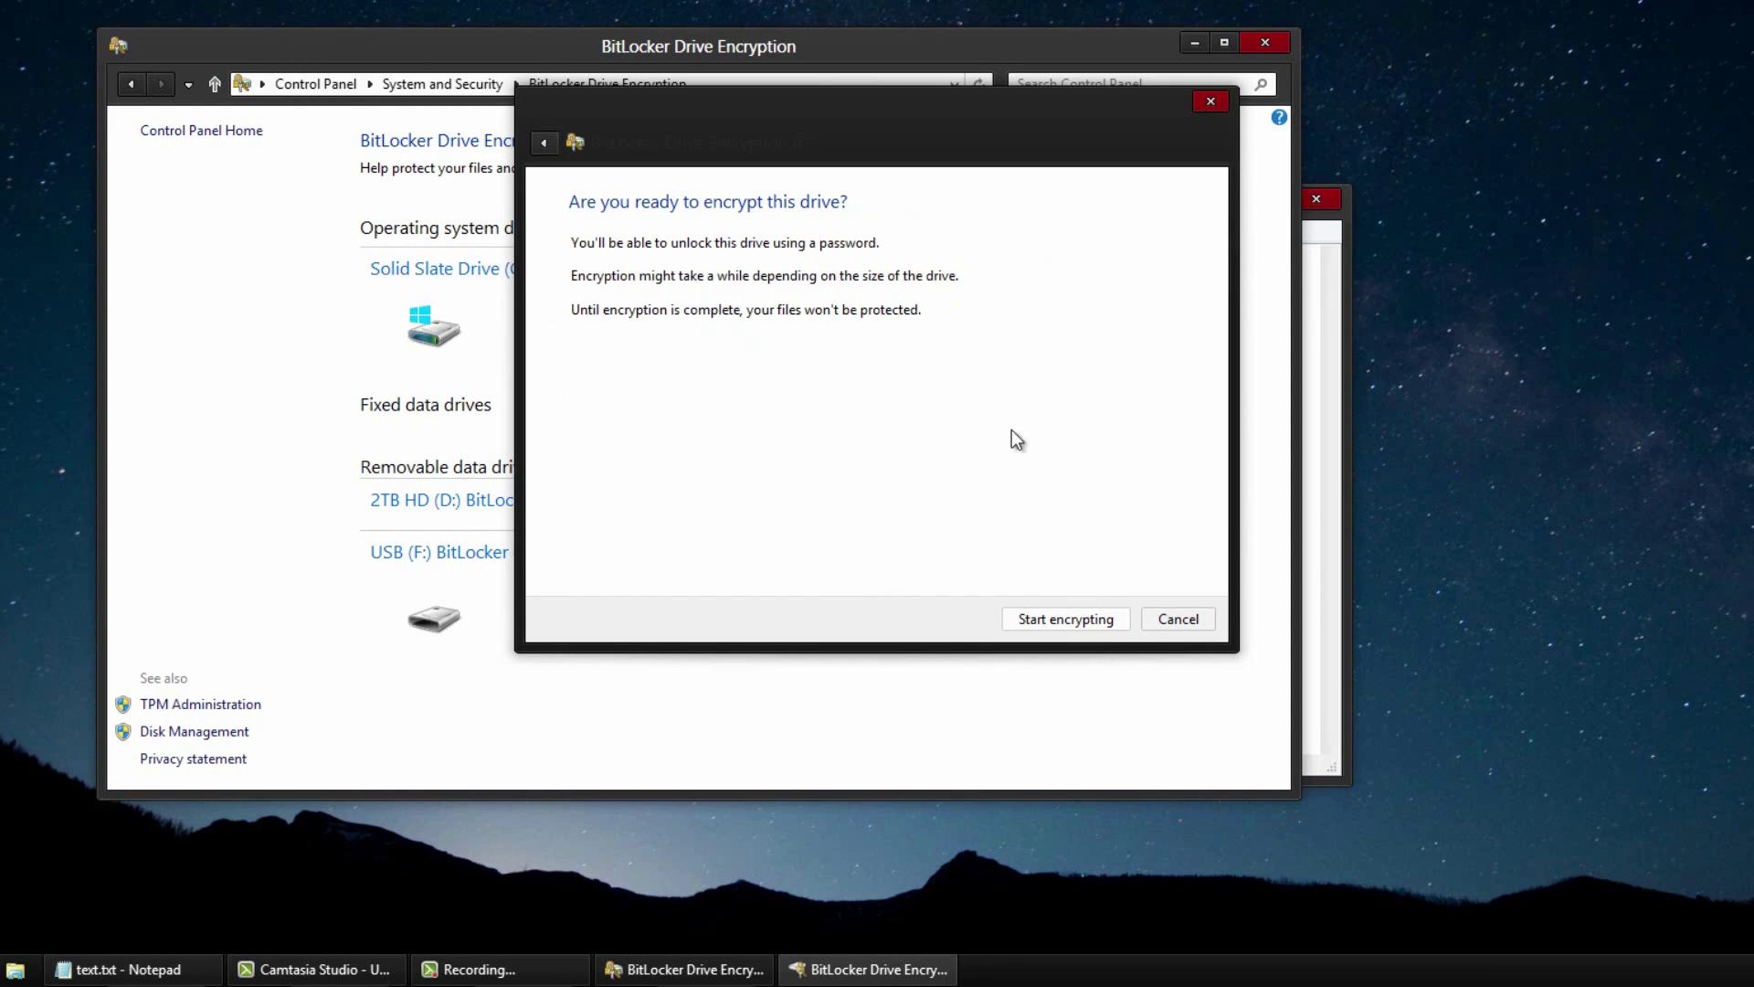
click(1082, 620)
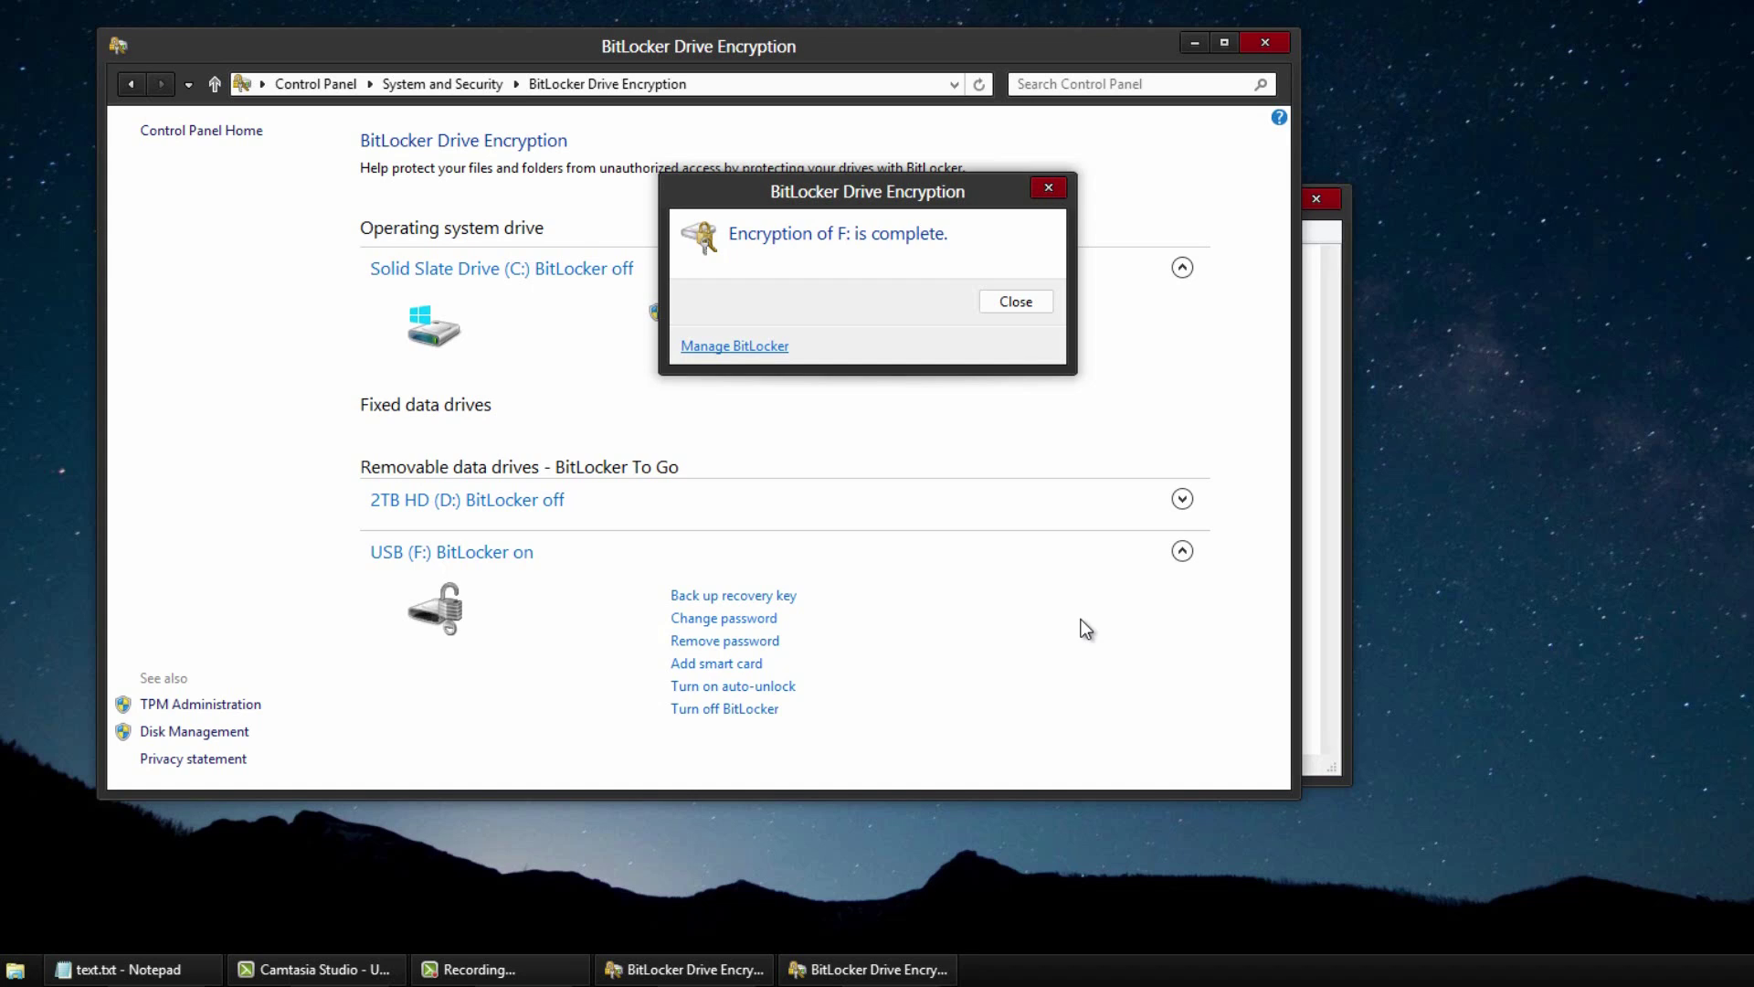
click(1035, 298)
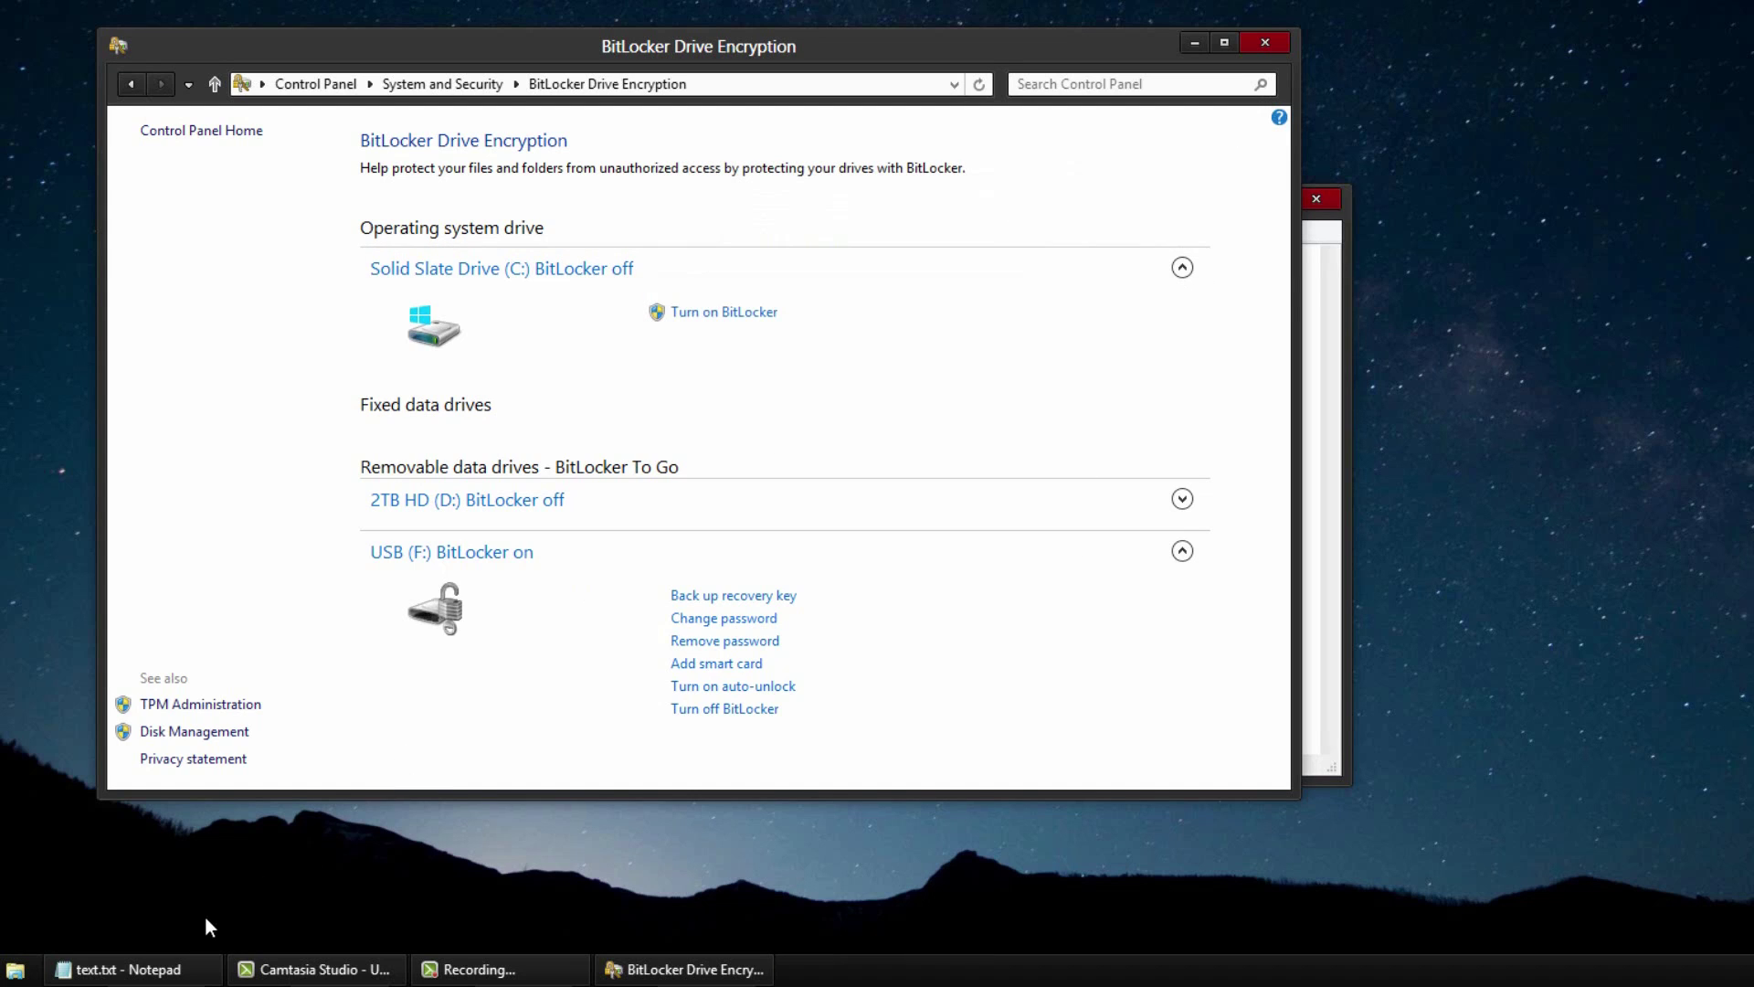
- Show Computer view in File Explorer with Removable Disk (F:) locked, and bring up its password prompt
click(16, 972)
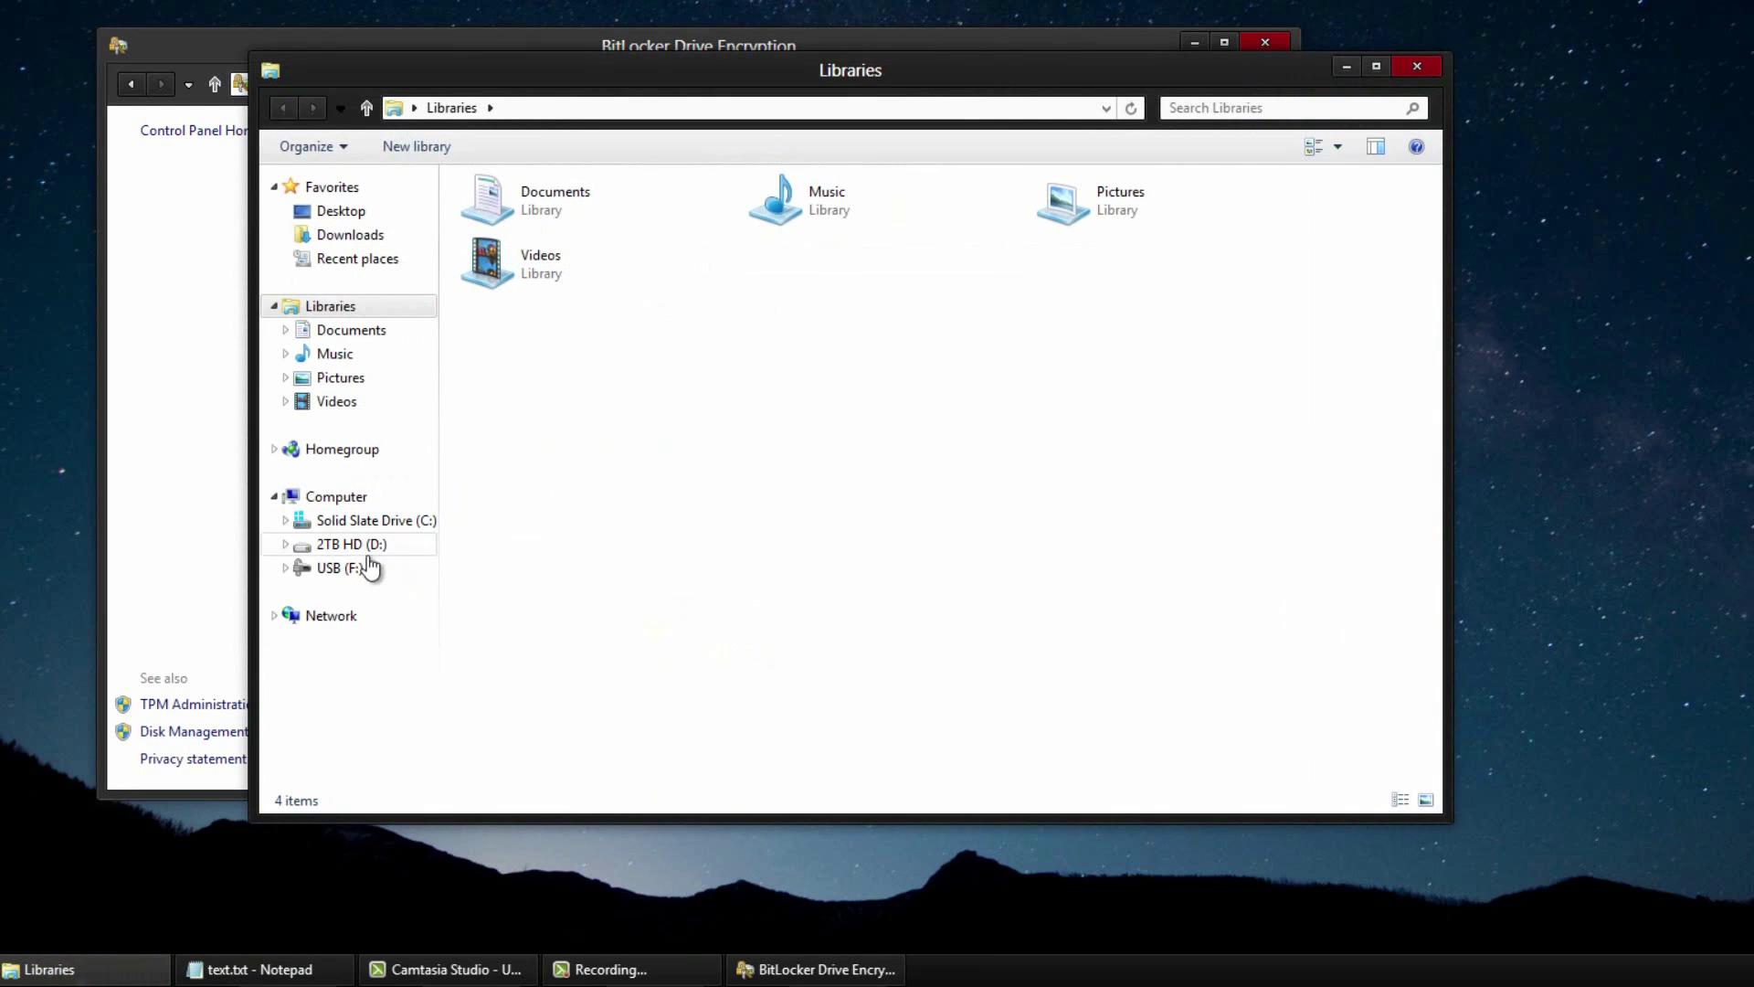
click(351, 568)
click(365, 498)
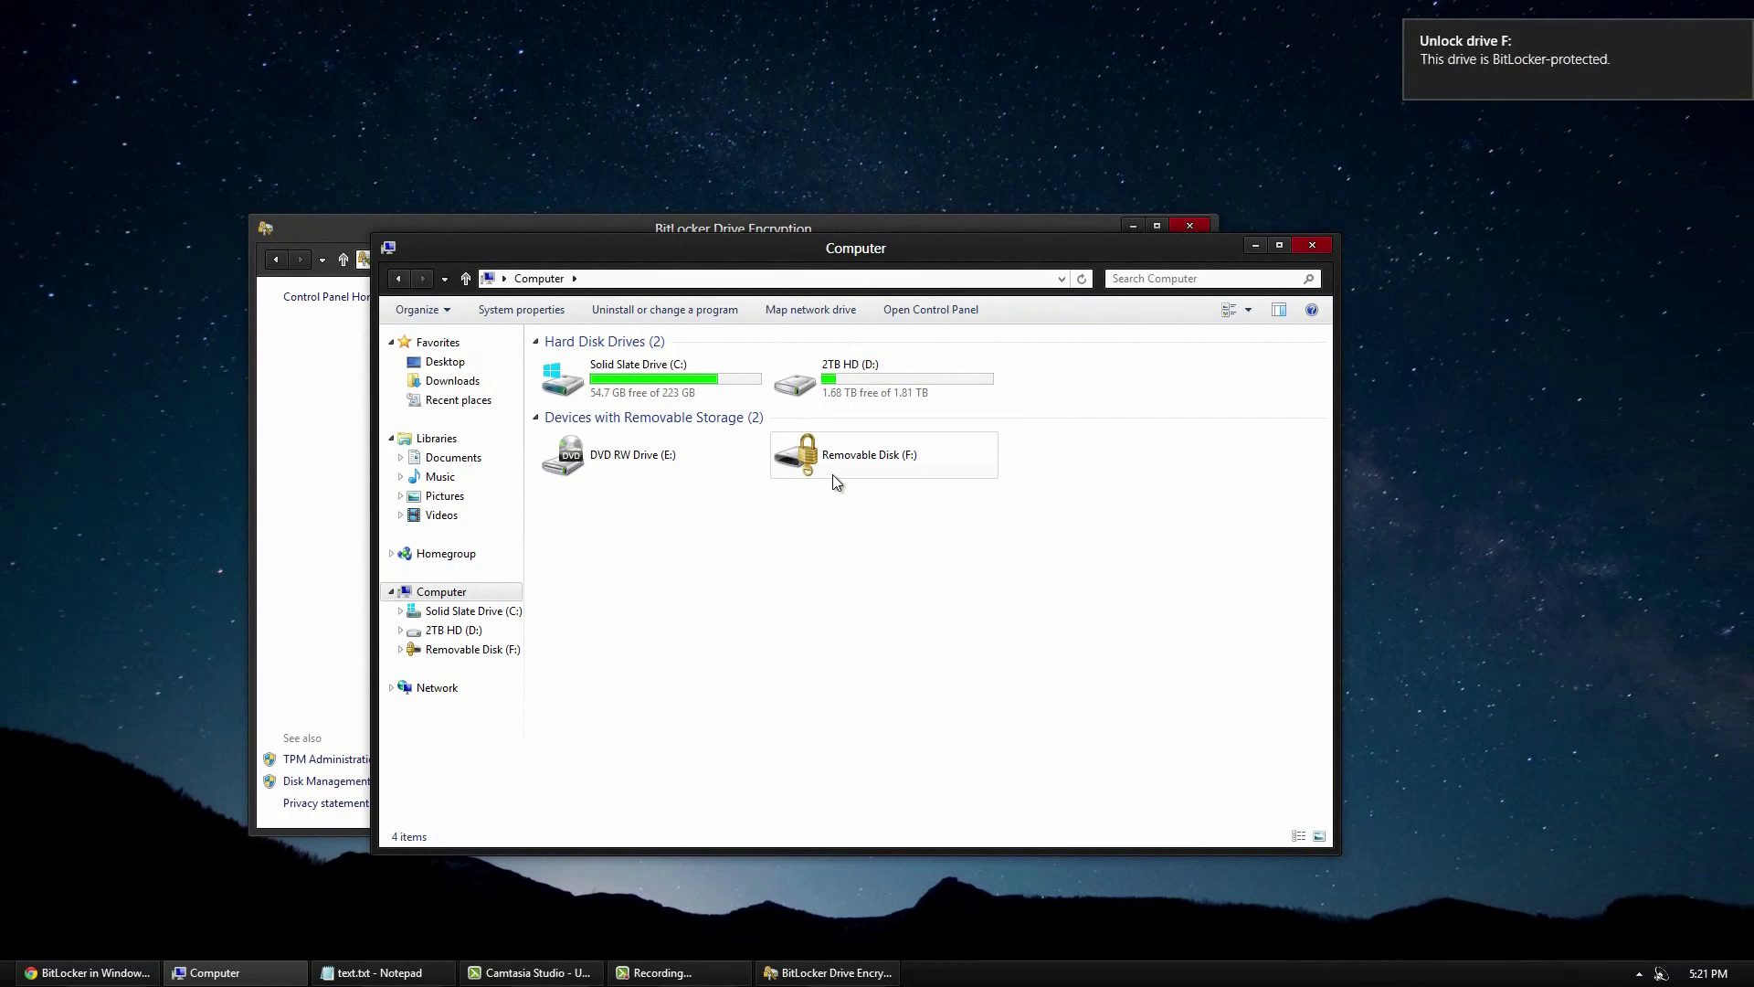
click(1496, 73)
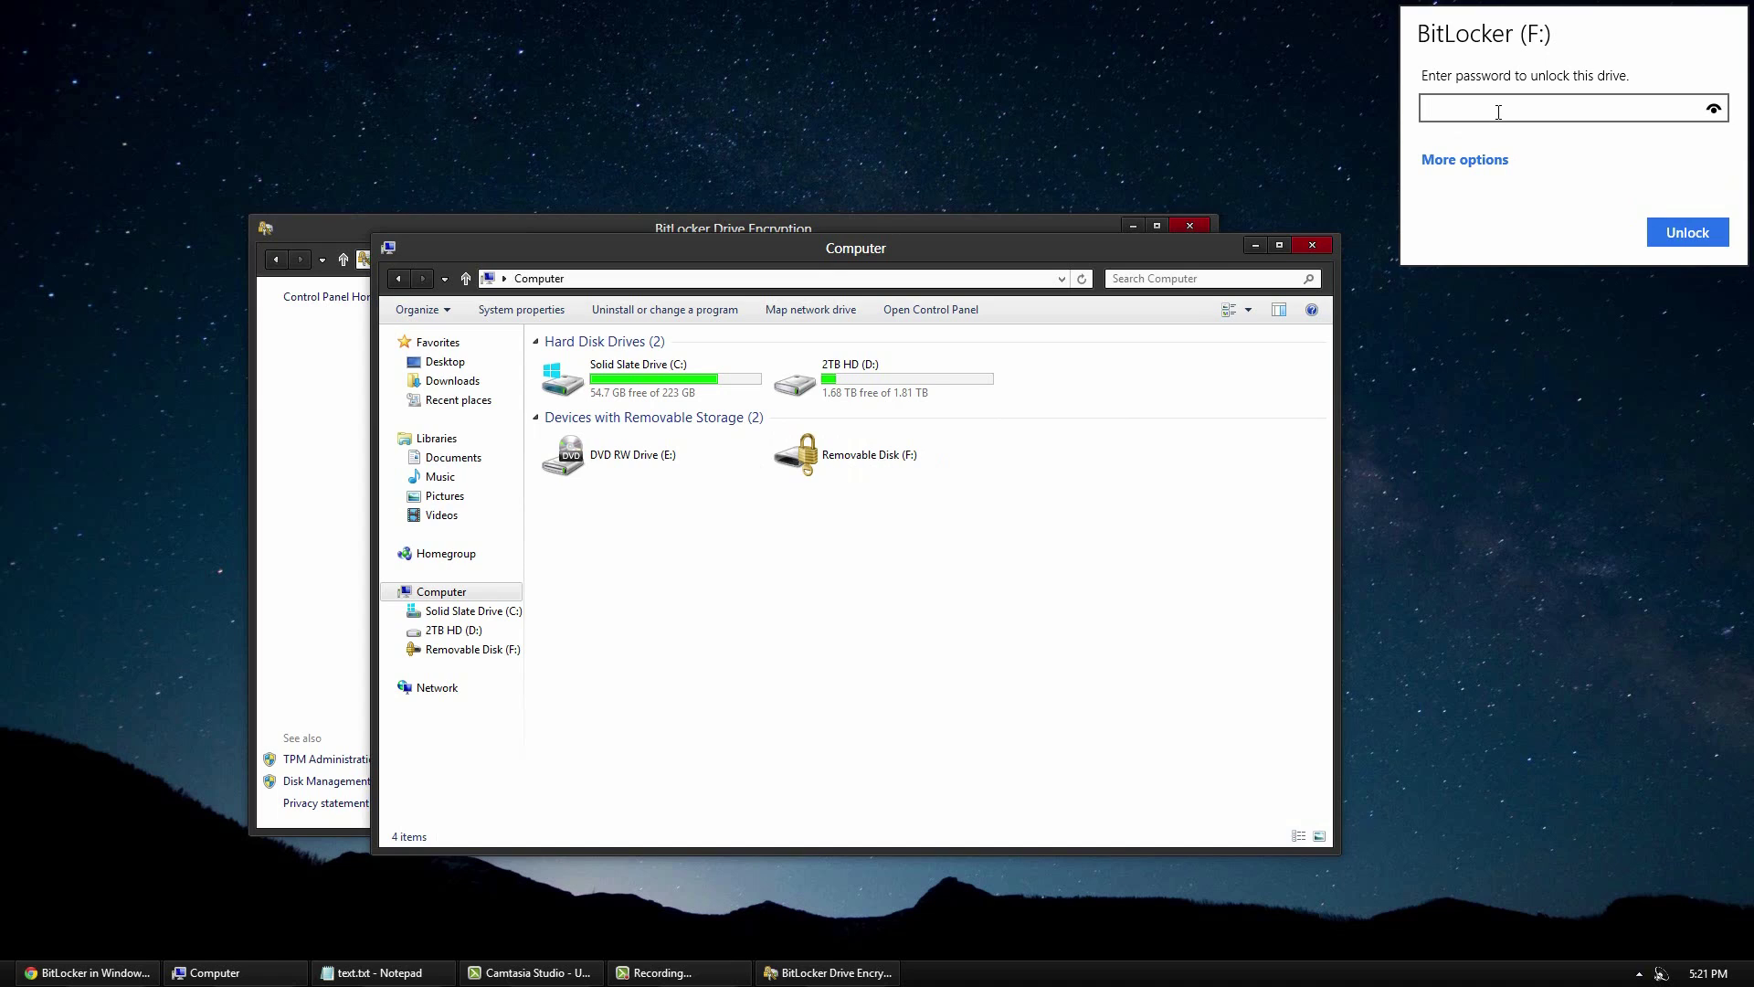
- Enter the drive password in the BitLocker (F:) unlock prompt
text(•••••••••••••••)
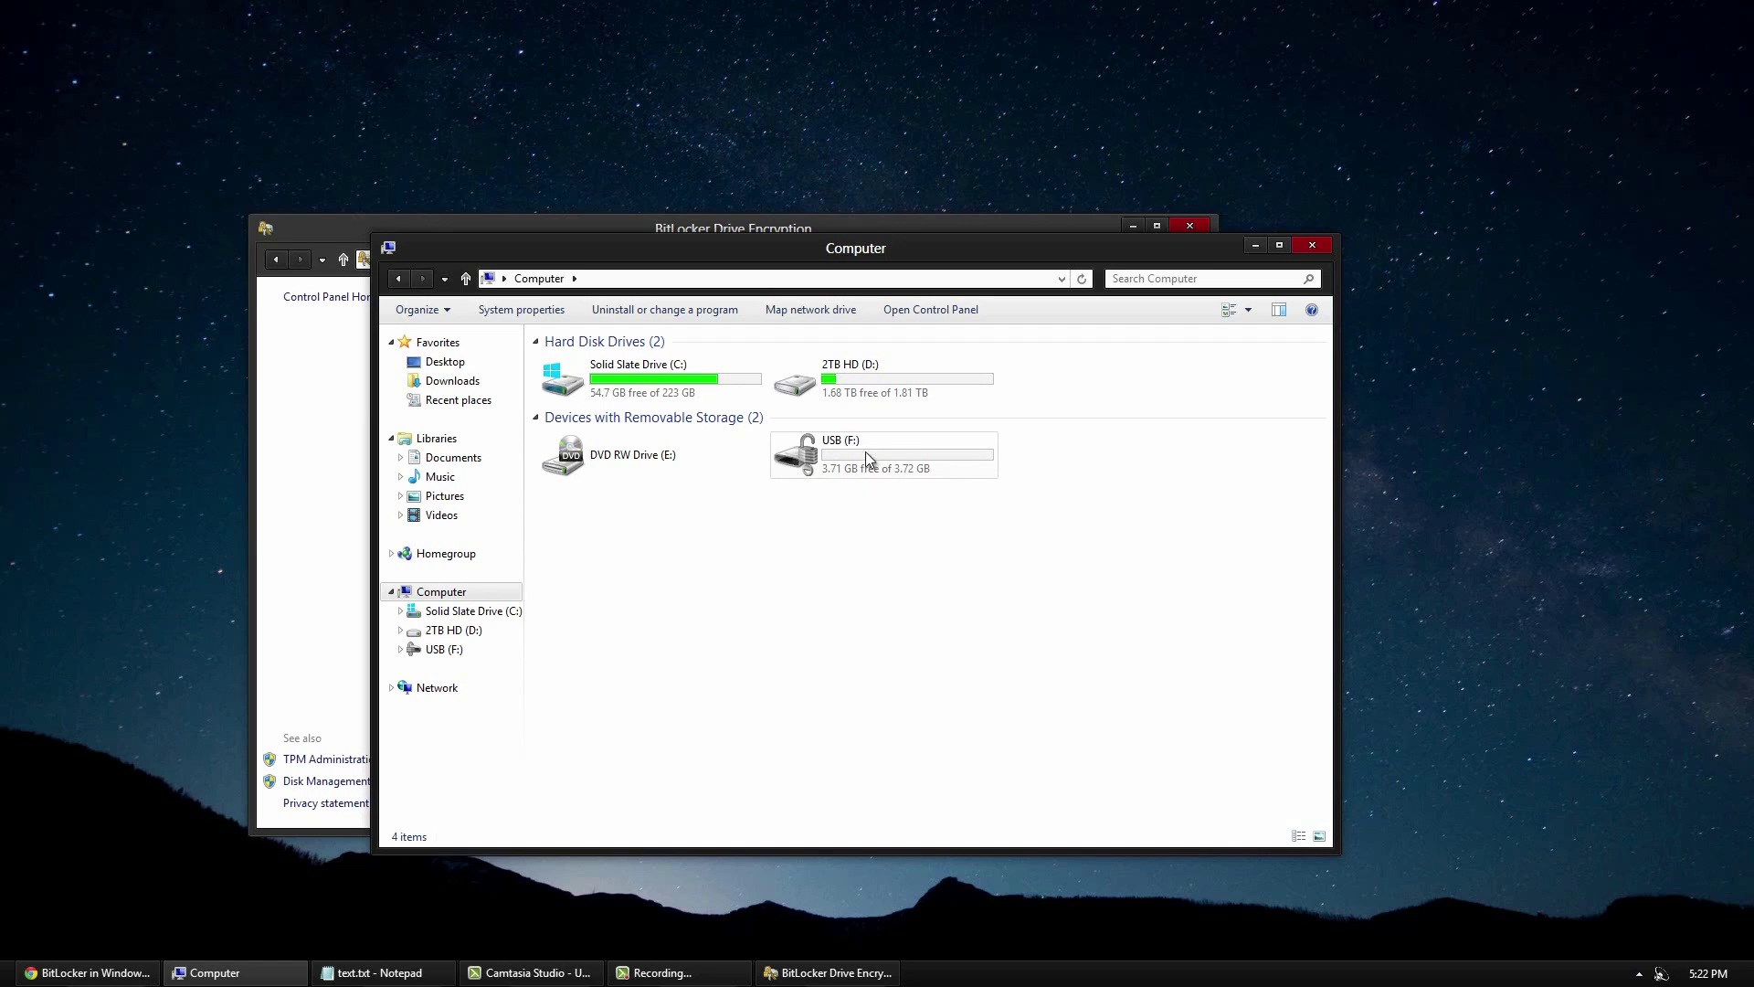
- Open USB (F:), view secret info.txt in Notepad, then close Notepad and the drive window
double_click(825, 469)
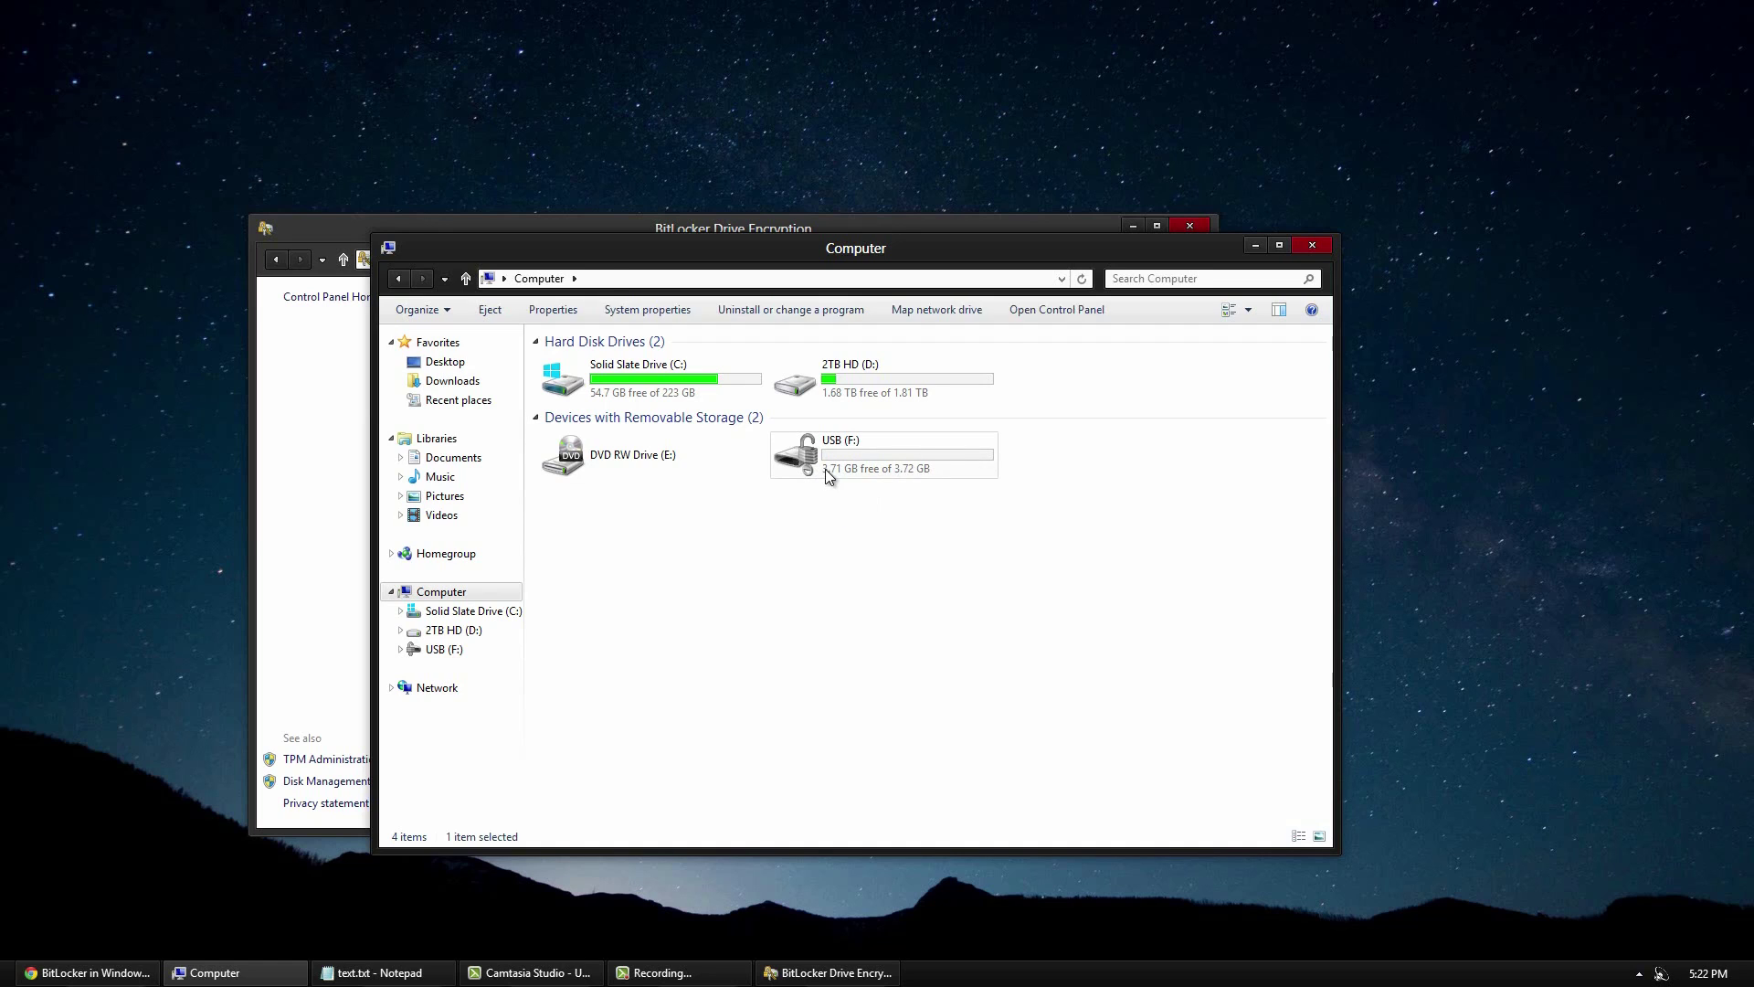
double_click(574, 364)
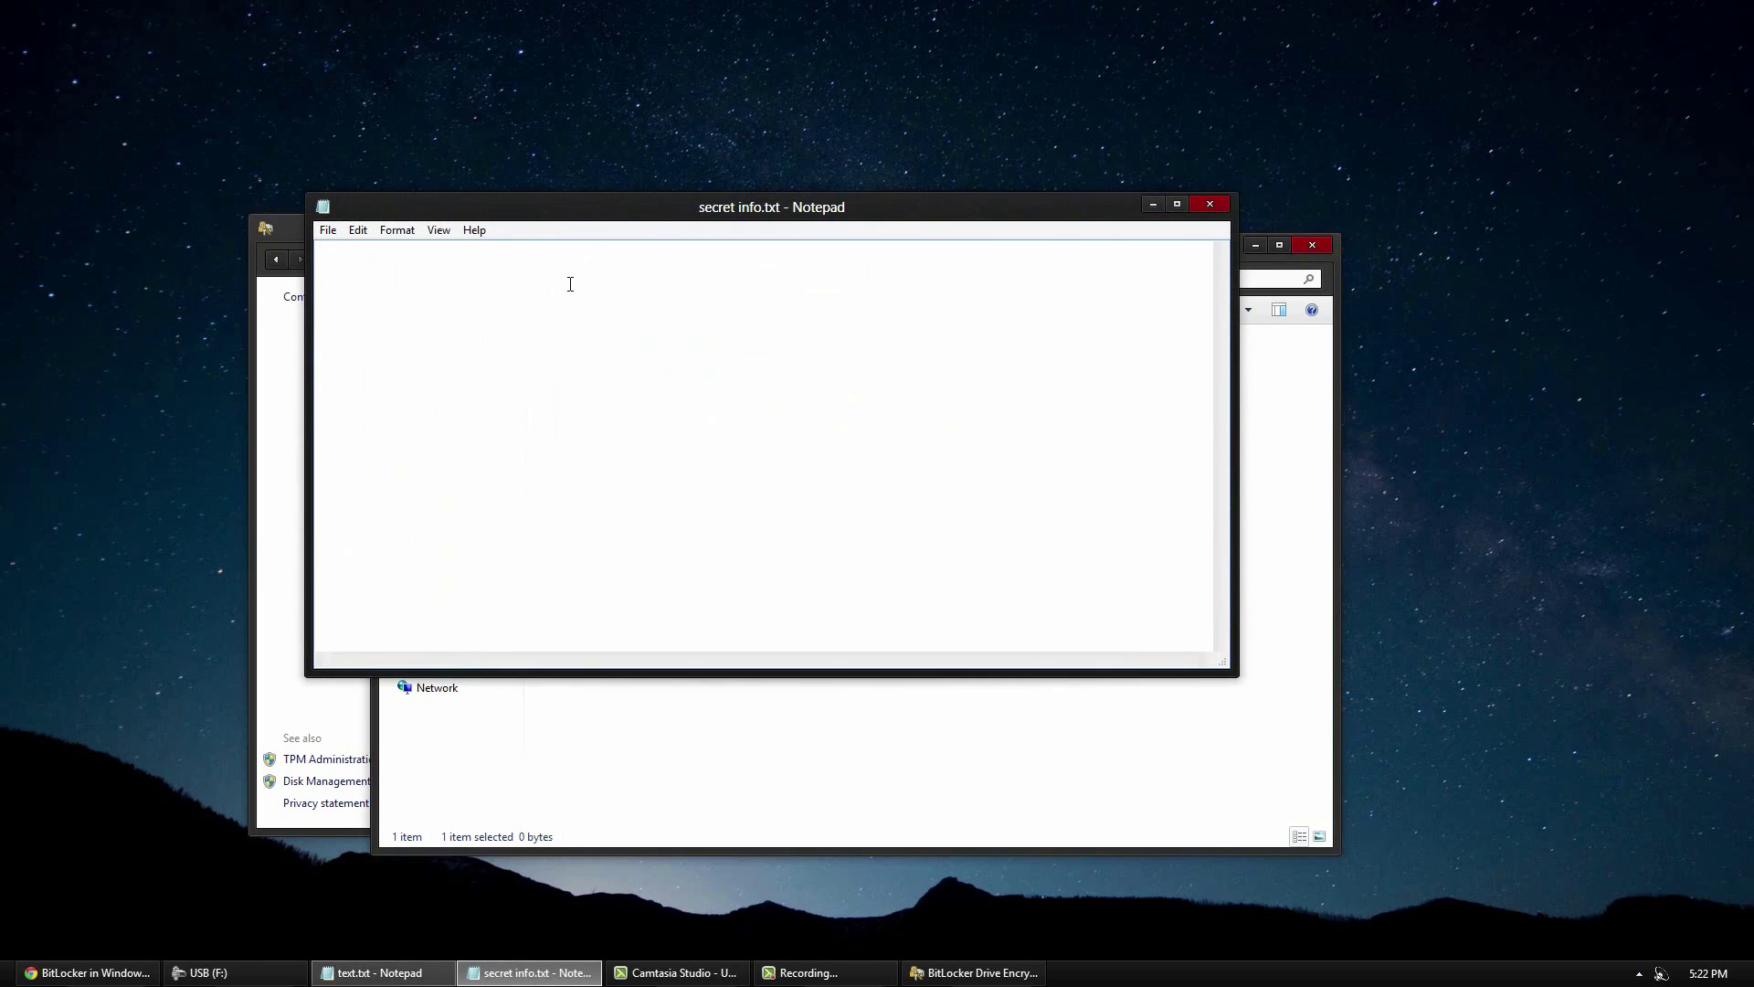
click(1199, 202)
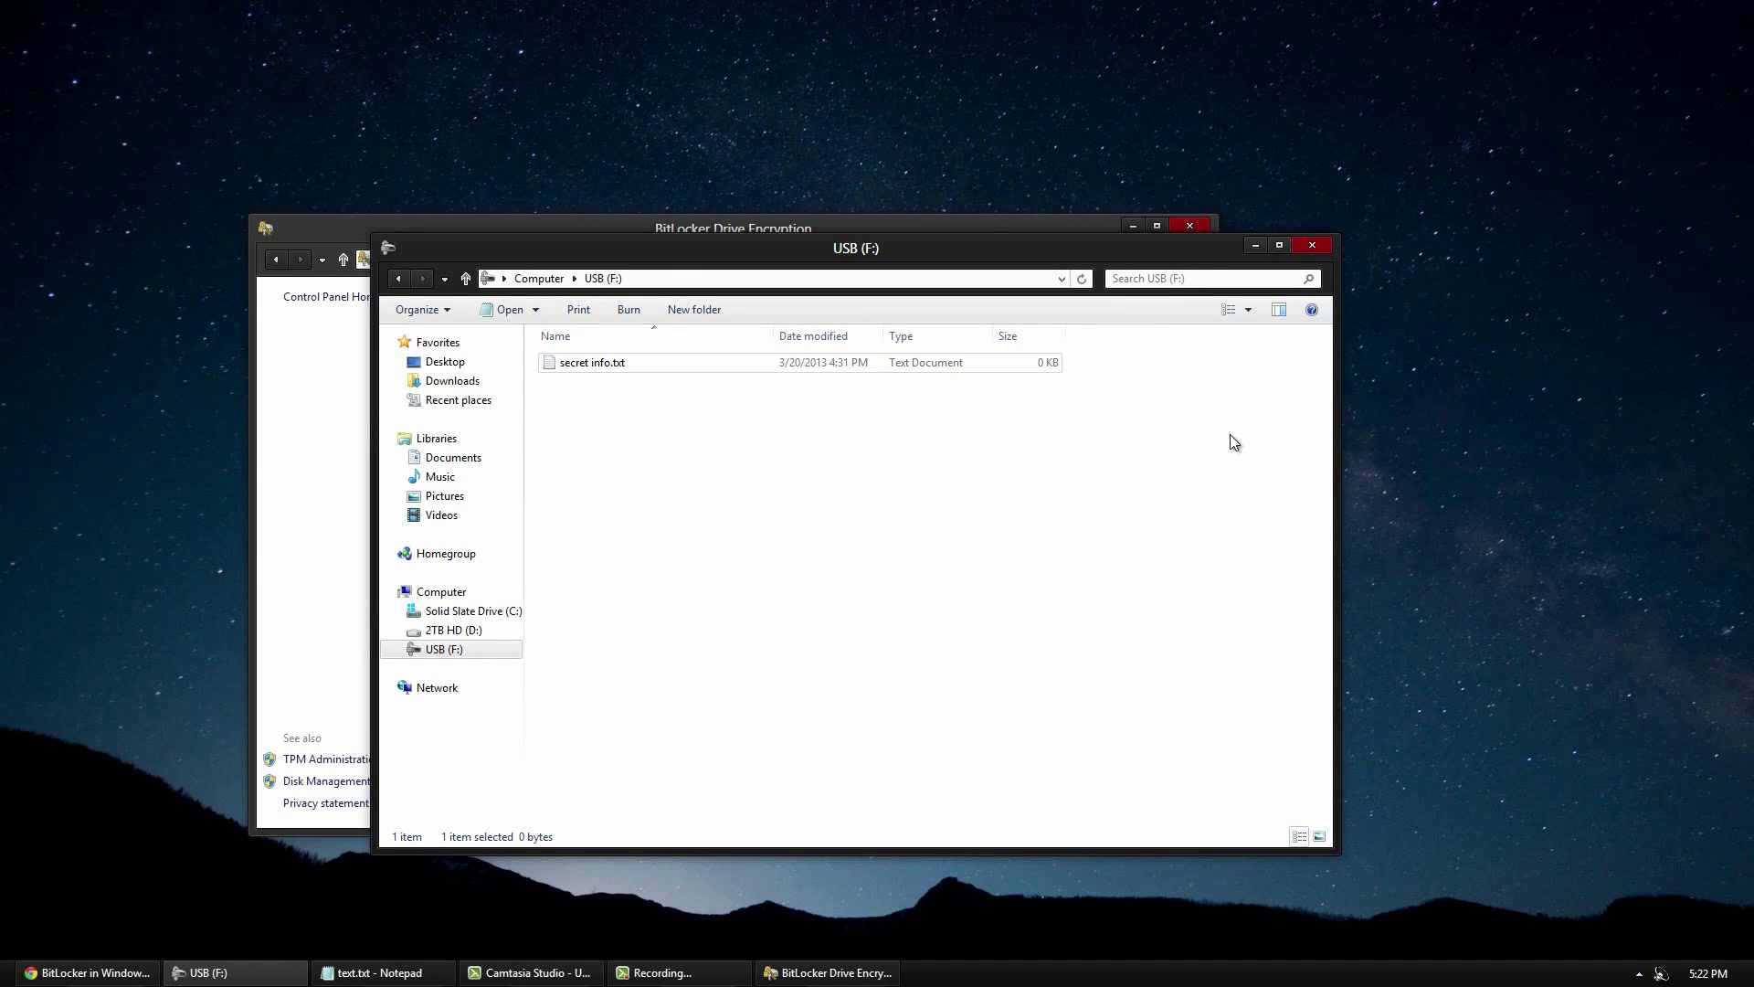
click(1323, 243)
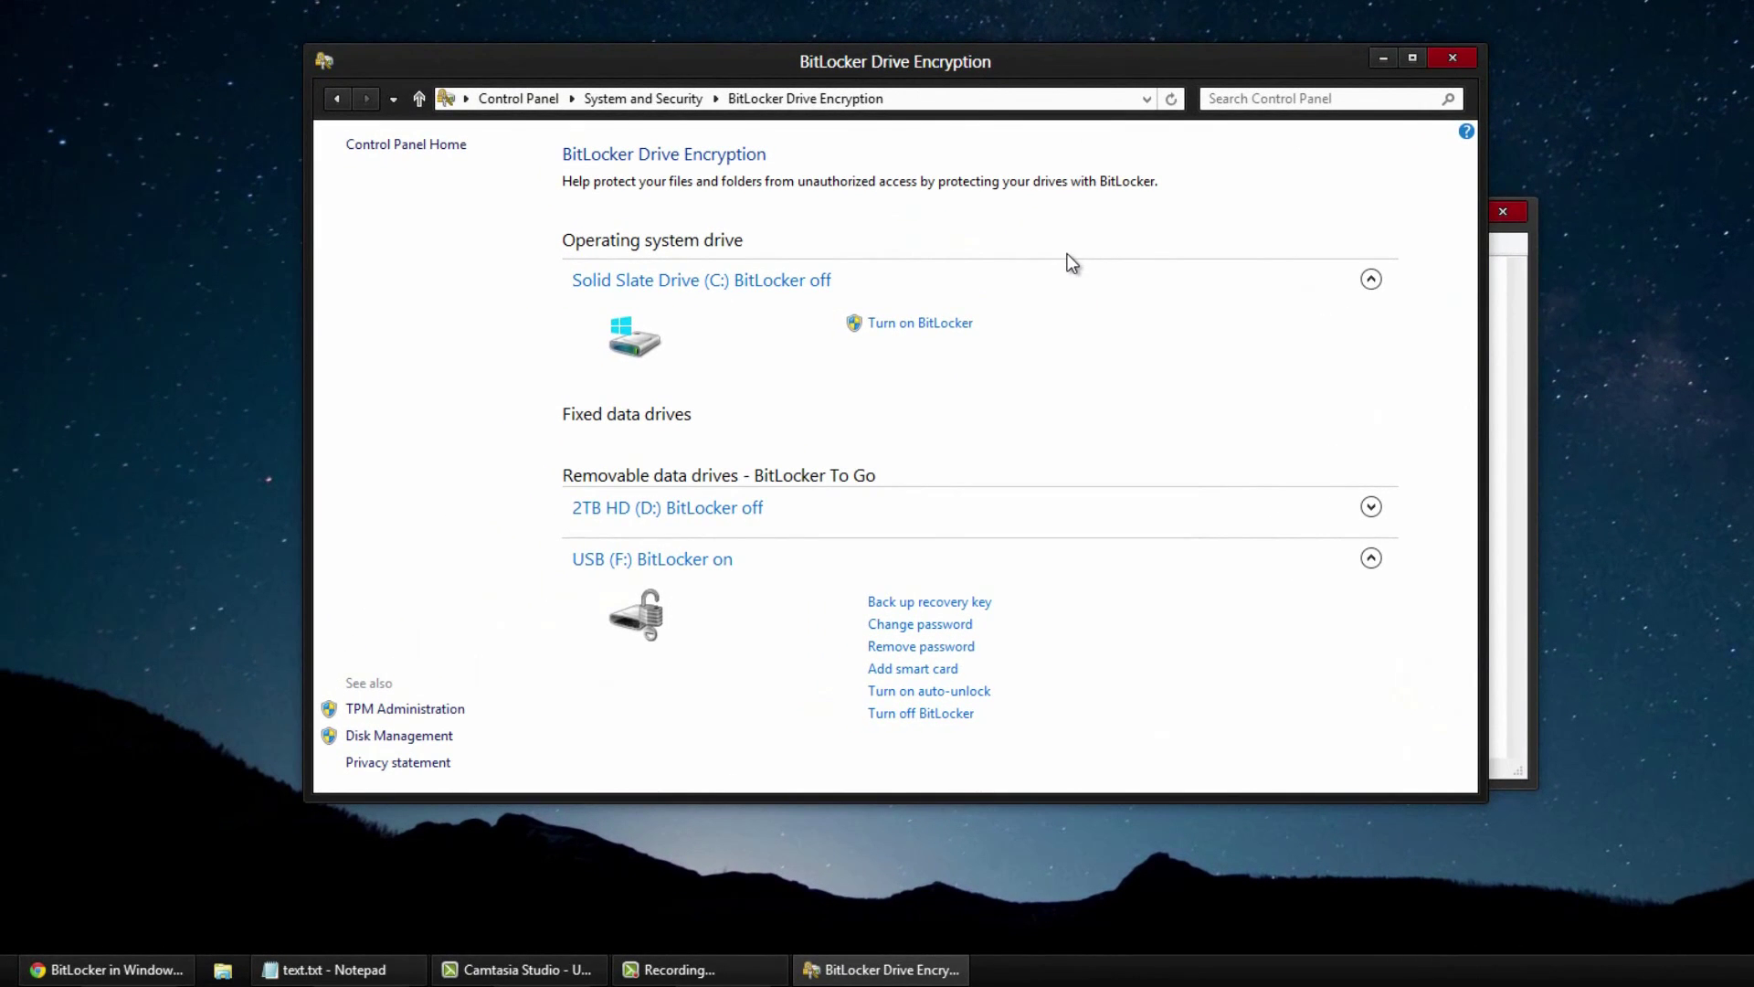
- Decrypt USB drive F: by turning off BitLocker, then dismiss the decryption-complete notice
click(668, 566)
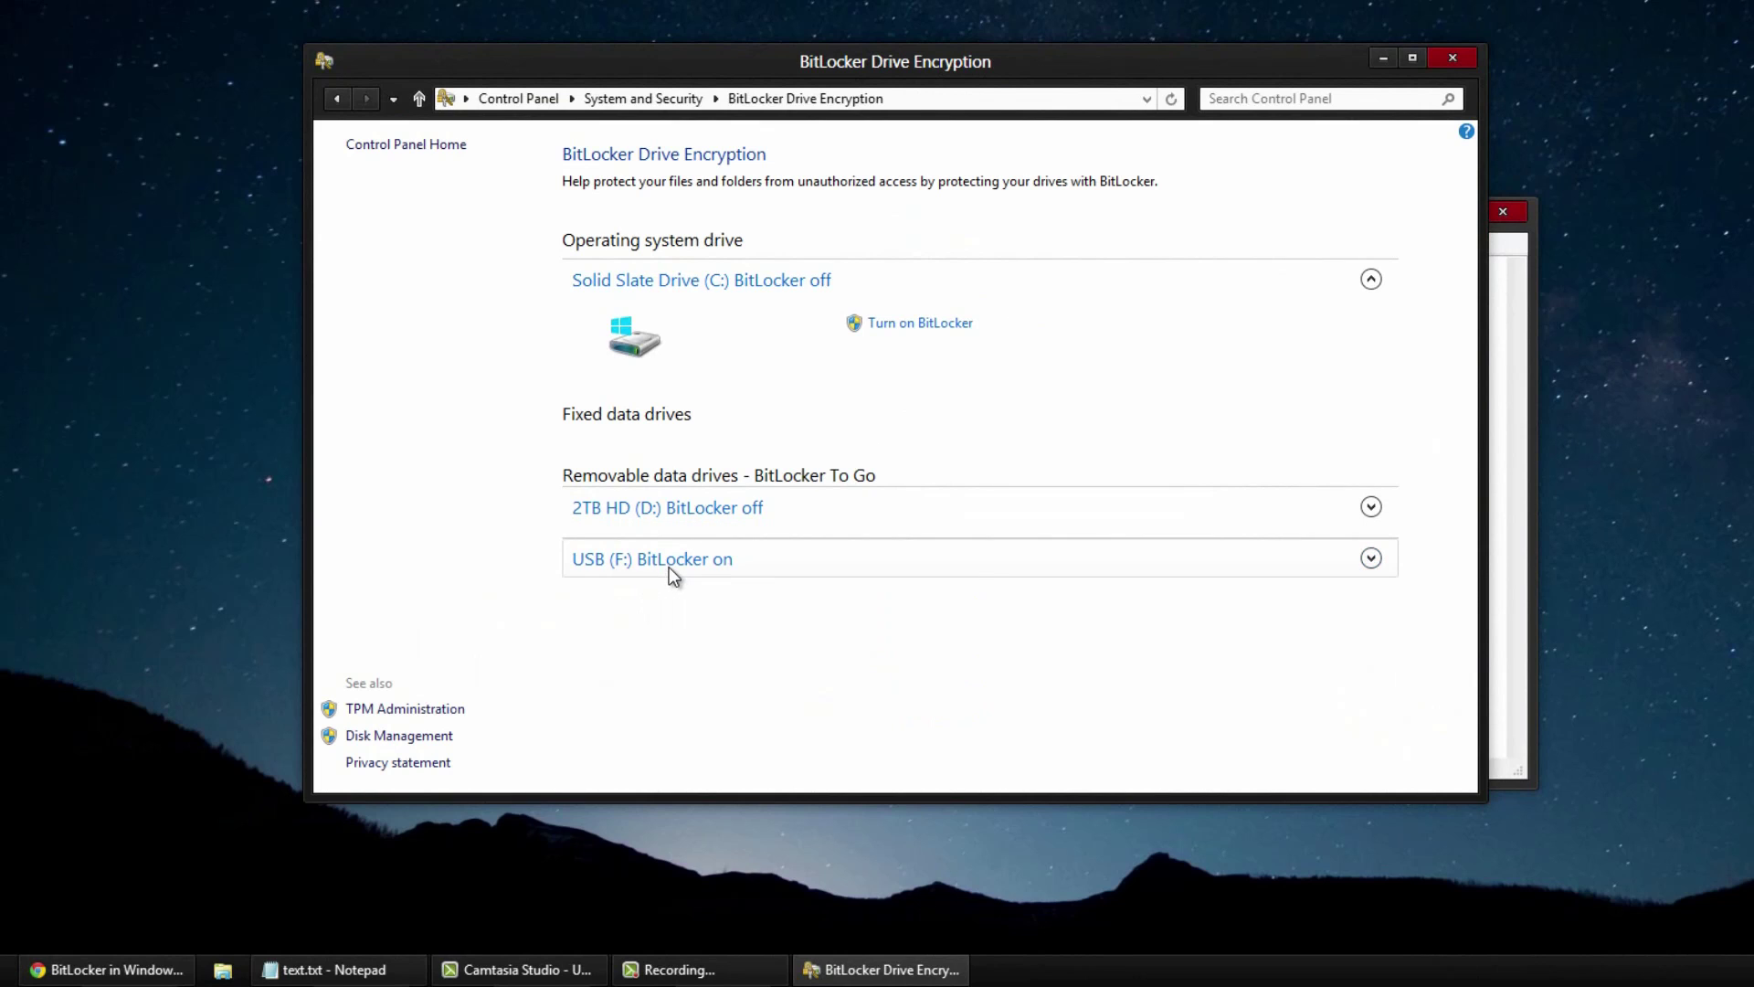
click(728, 566)
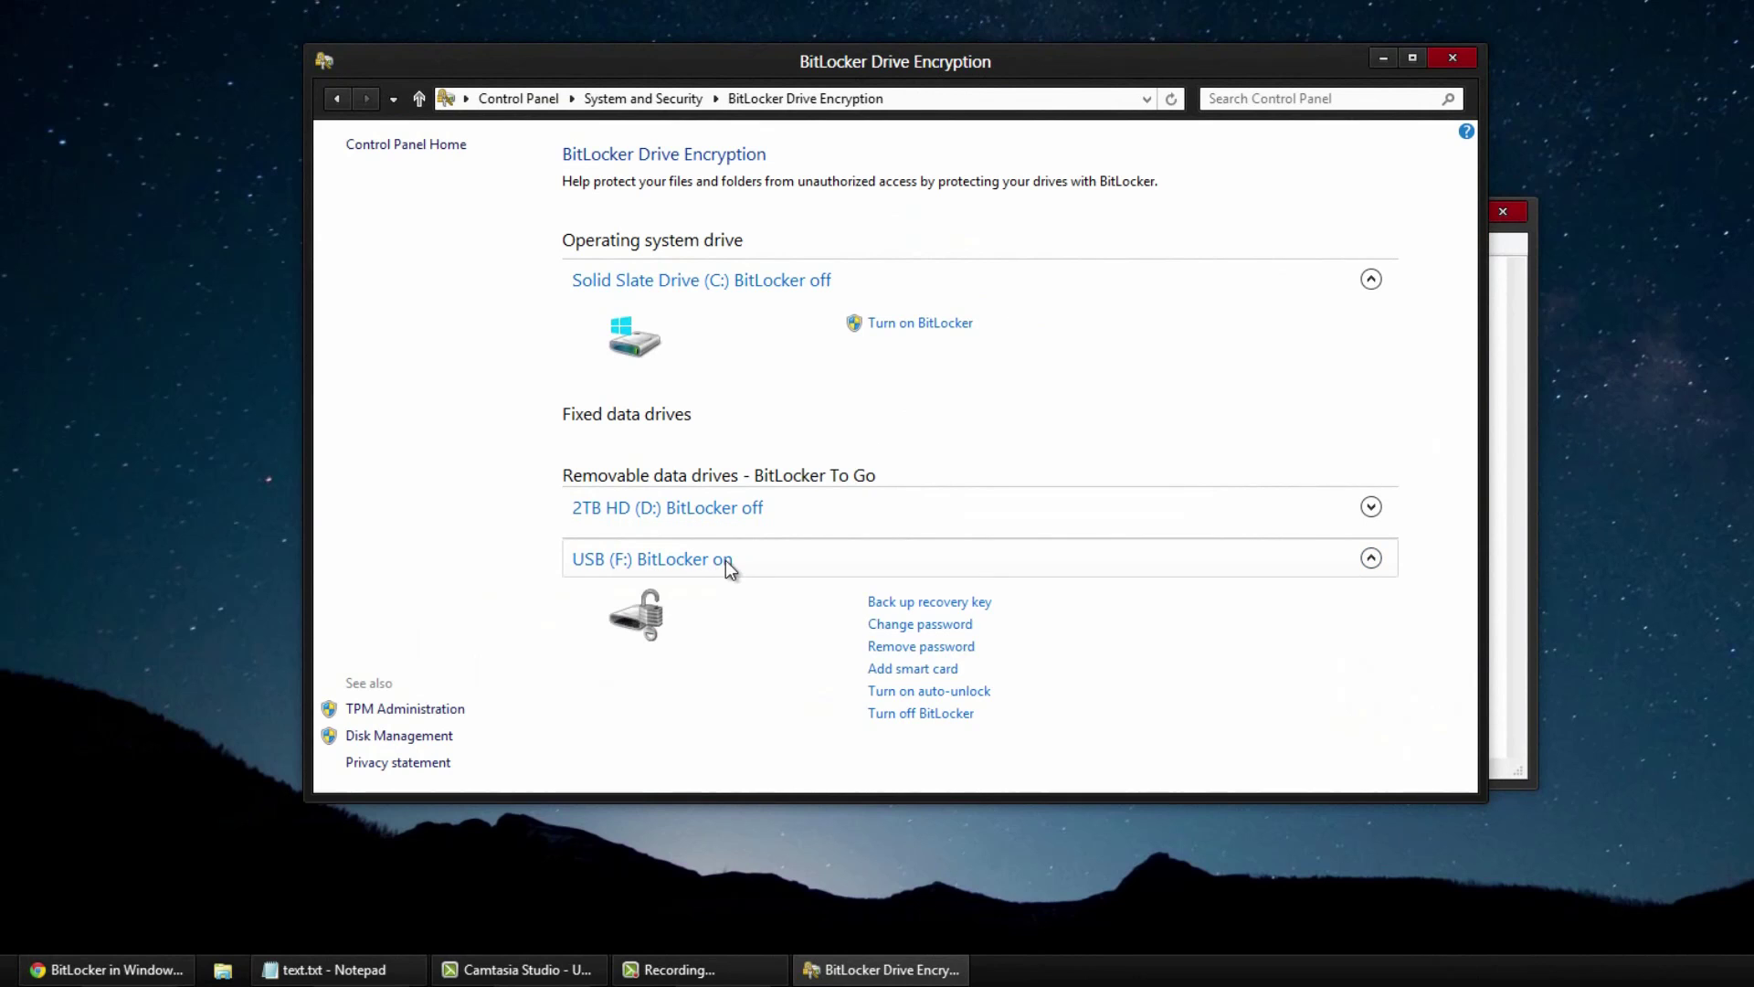
click(933, 713)
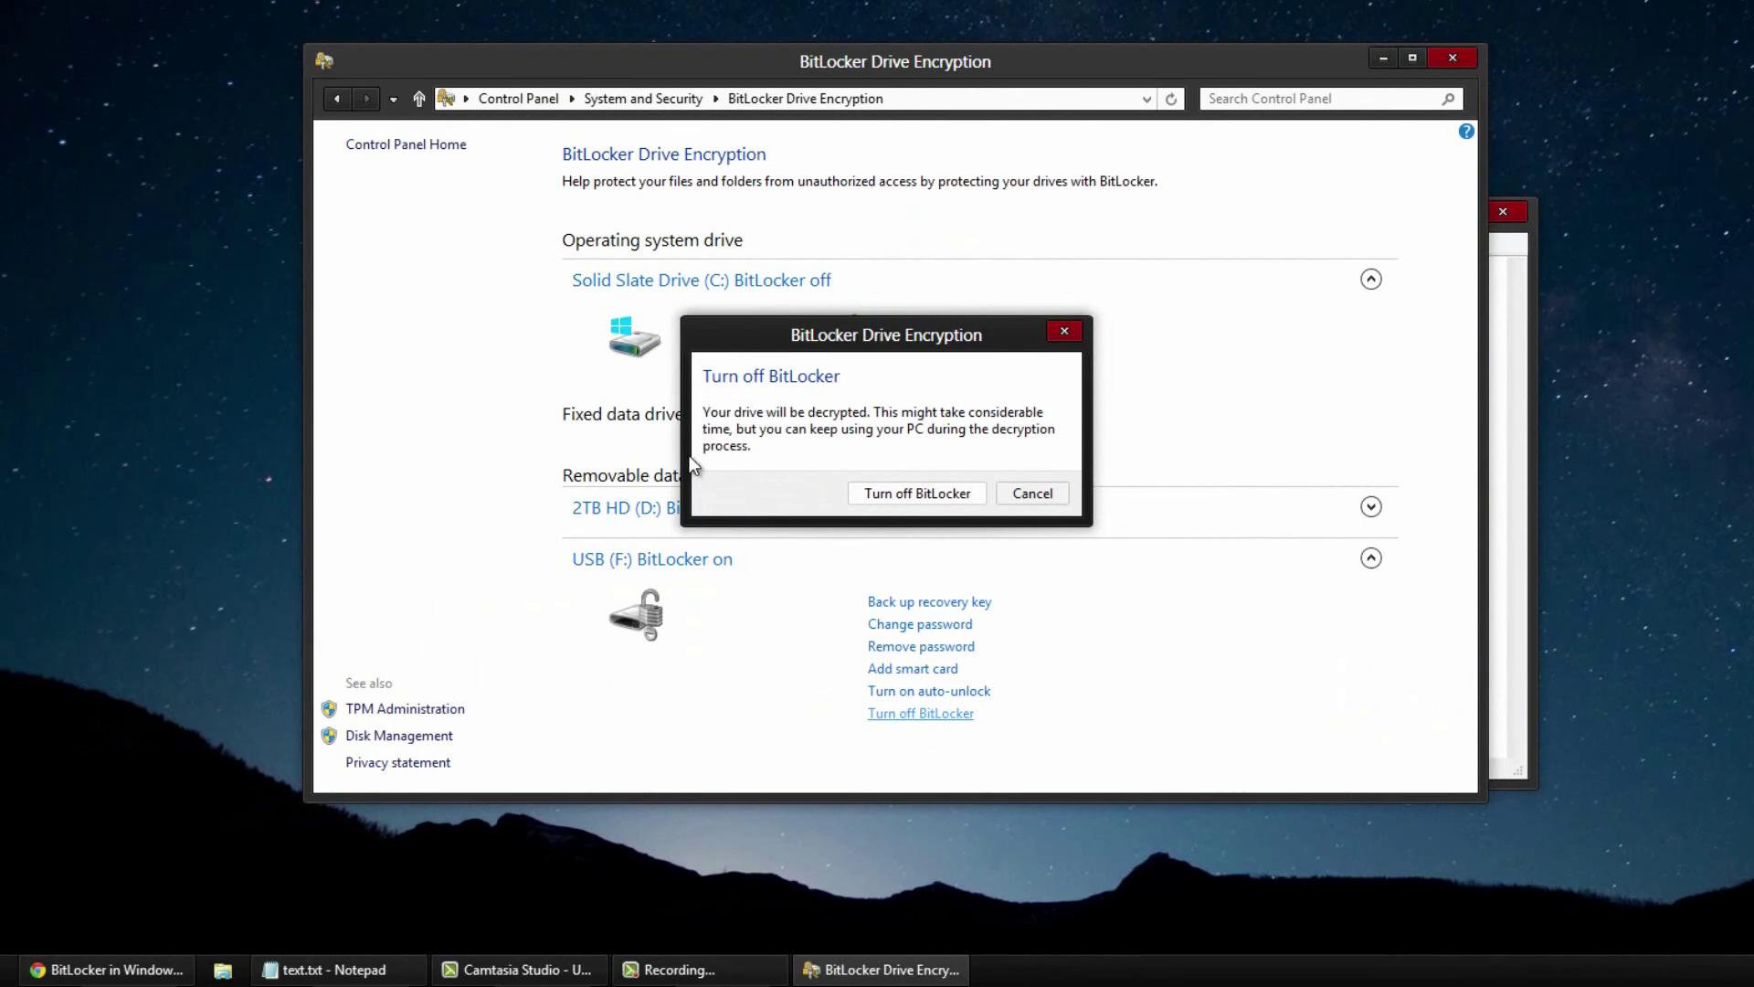
click(886, 493)
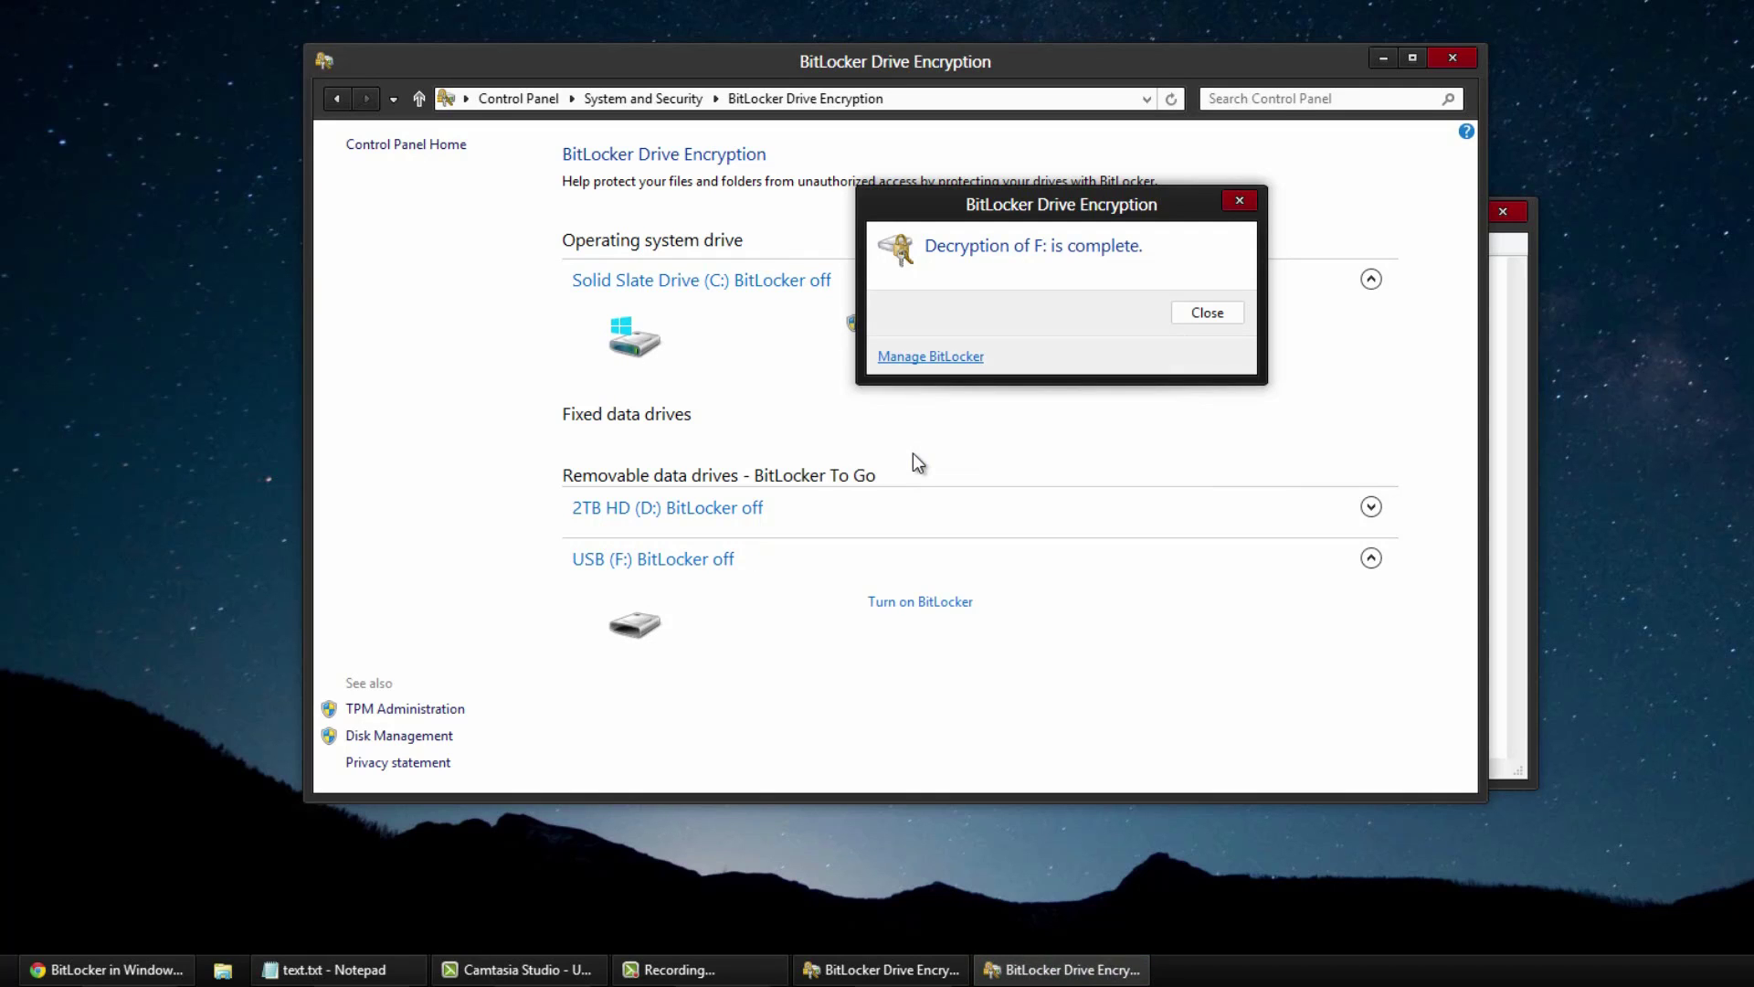
click(1206, 313)
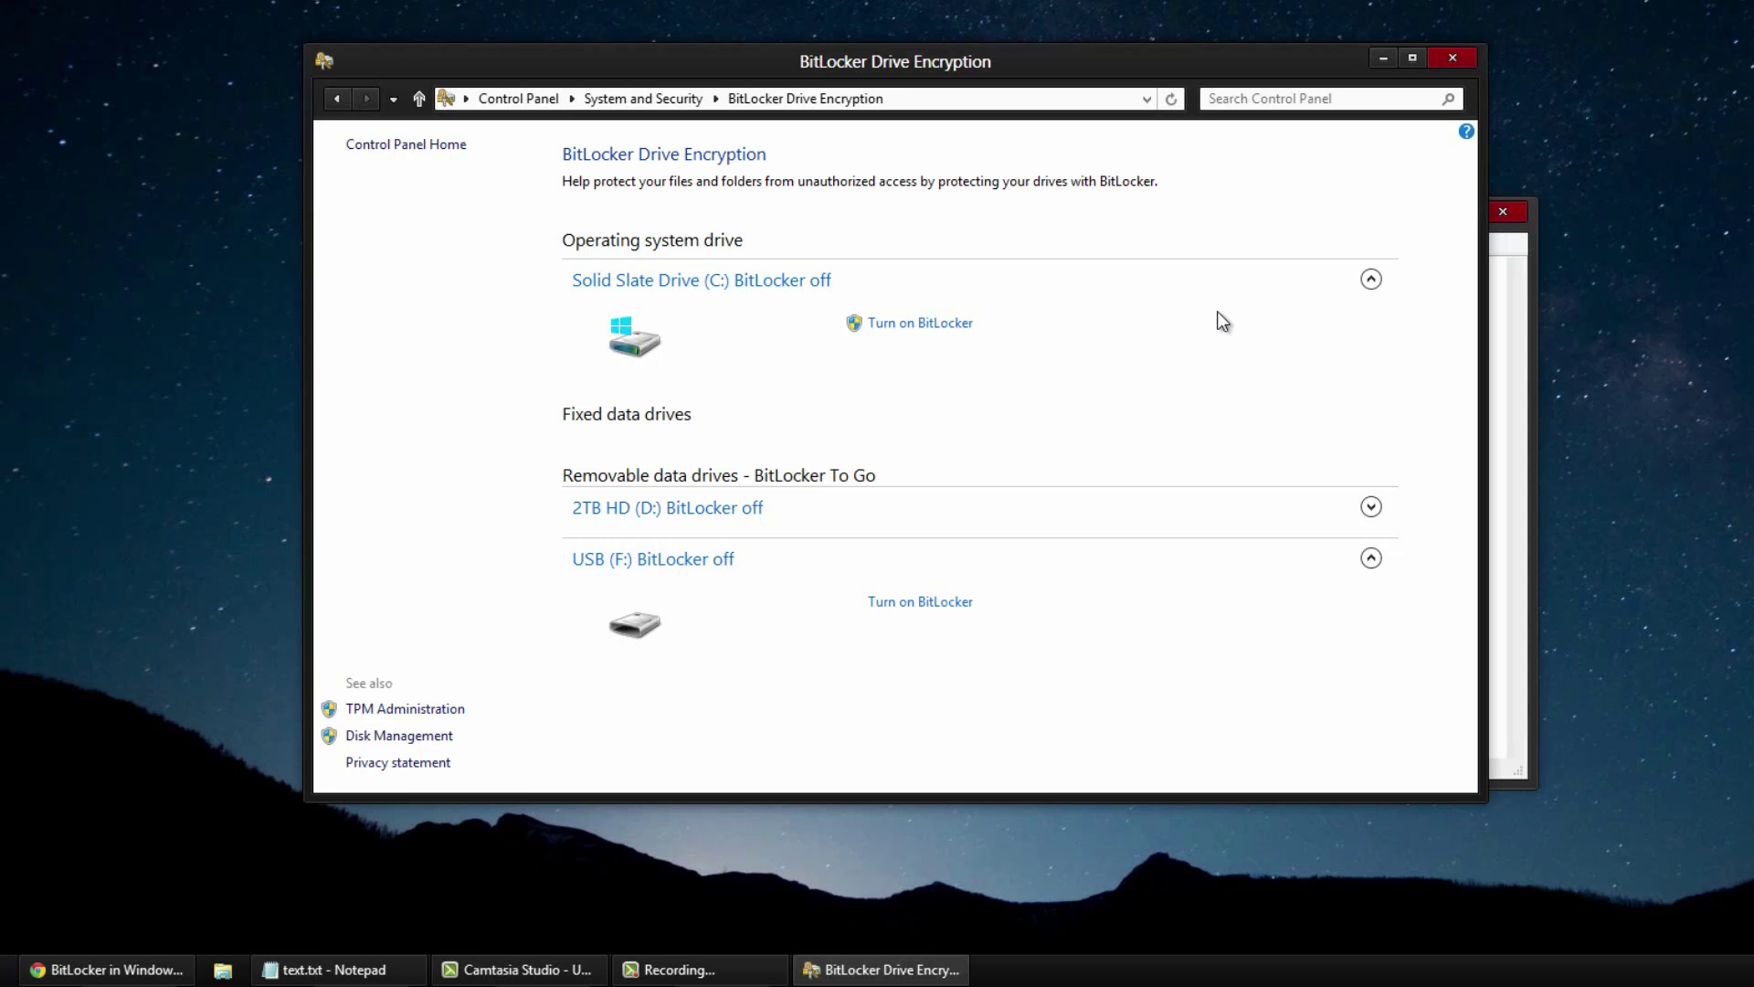
- Close the BitLocker Drive Encryption window to bring Notepad's text.txt back to the front
click(1447, 57)
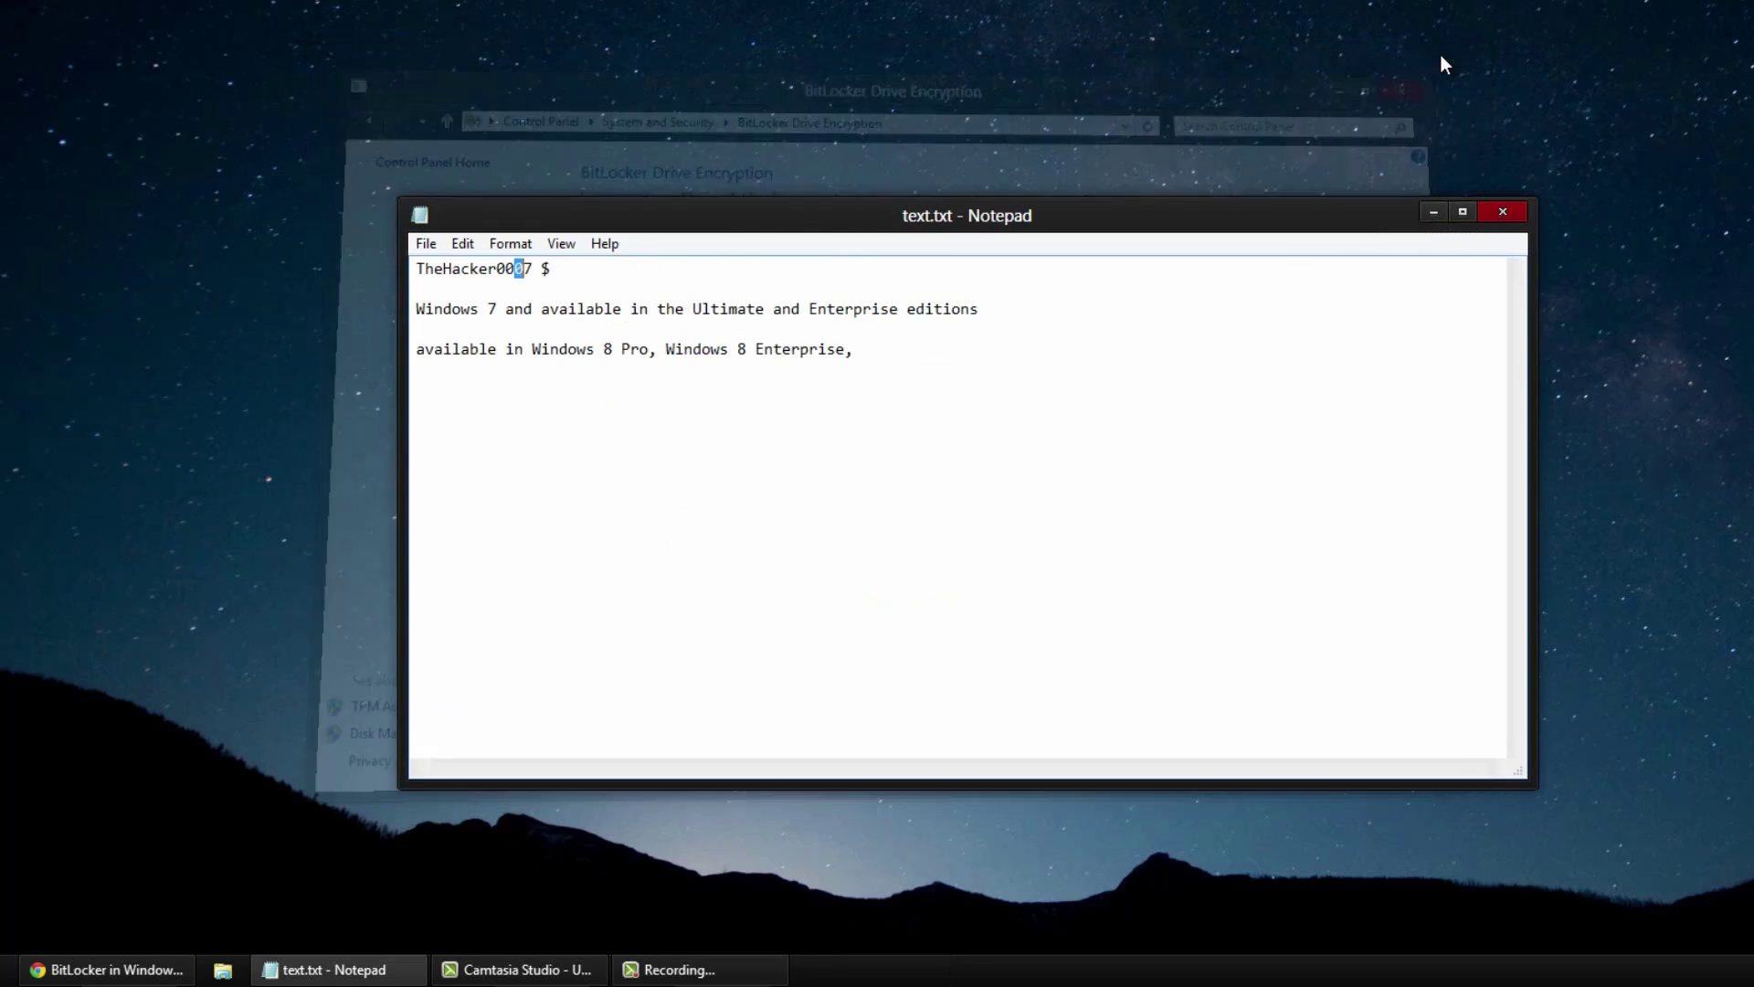